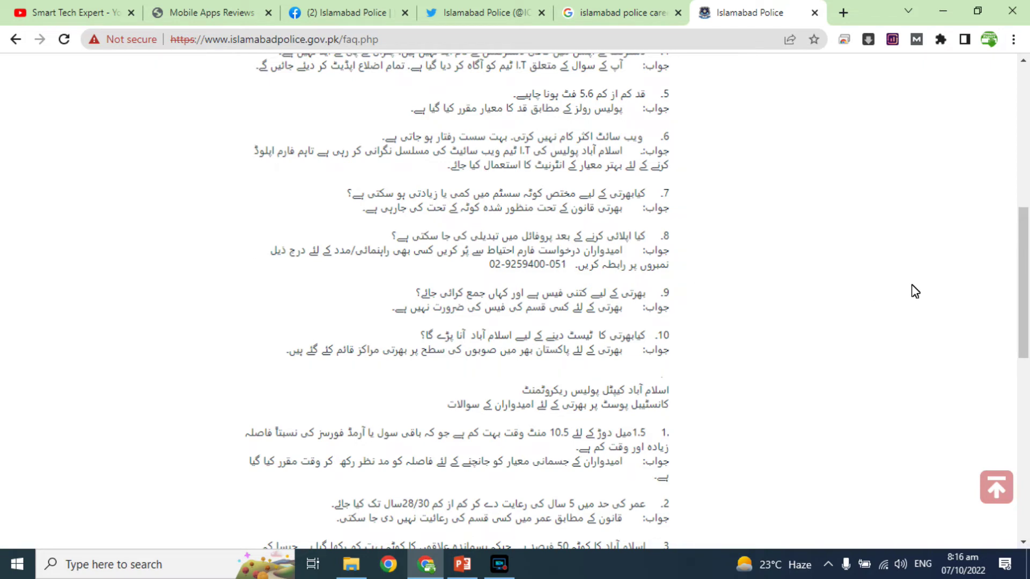
Step: Scroll through the FAQ page, then go back to the Career page
left_click_drag(1022, 244, 1025, 248)
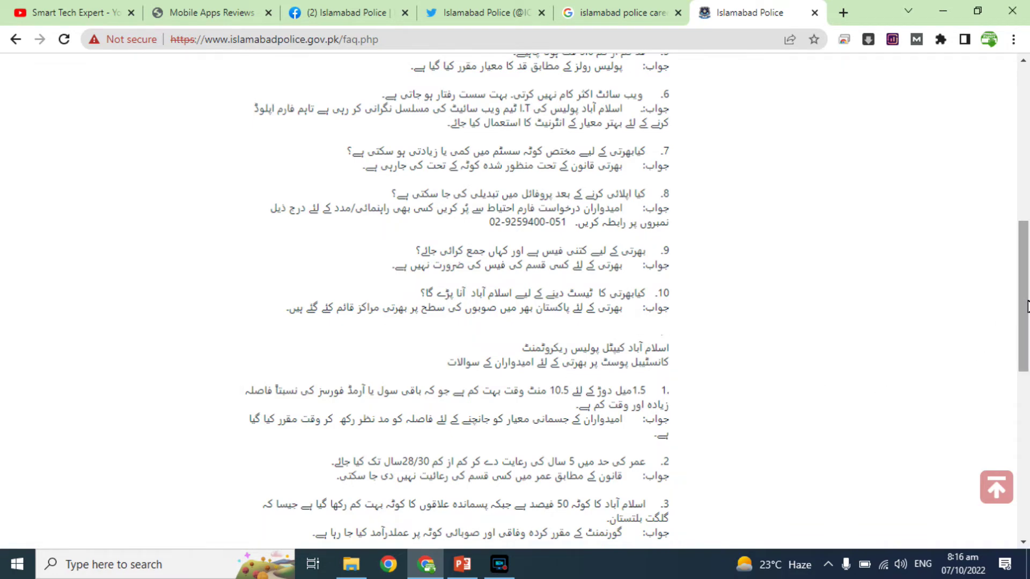
left_click_drag(1018, 312, 1021, 476)
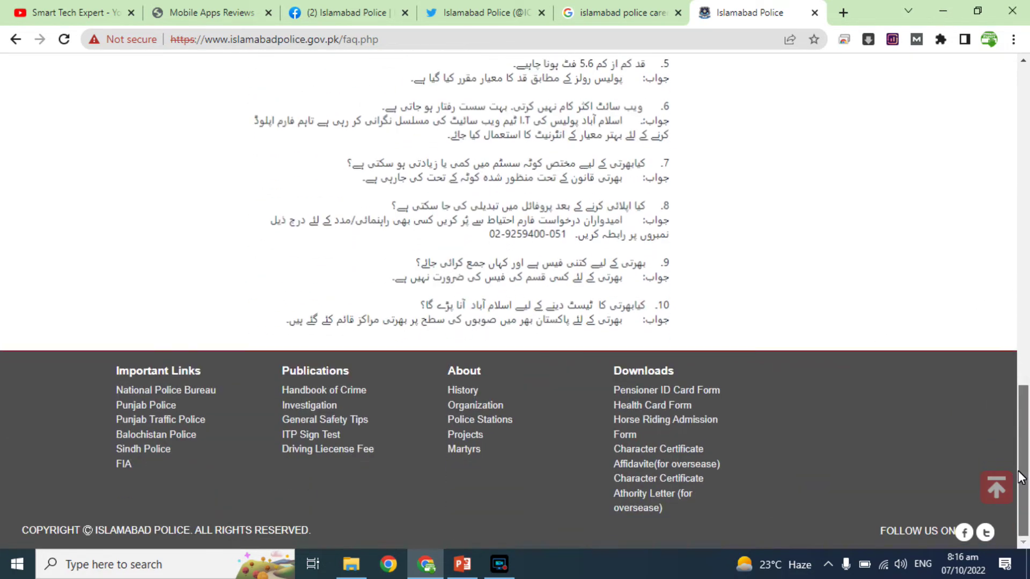
left_click_drag(1021, 476, 915, 105)
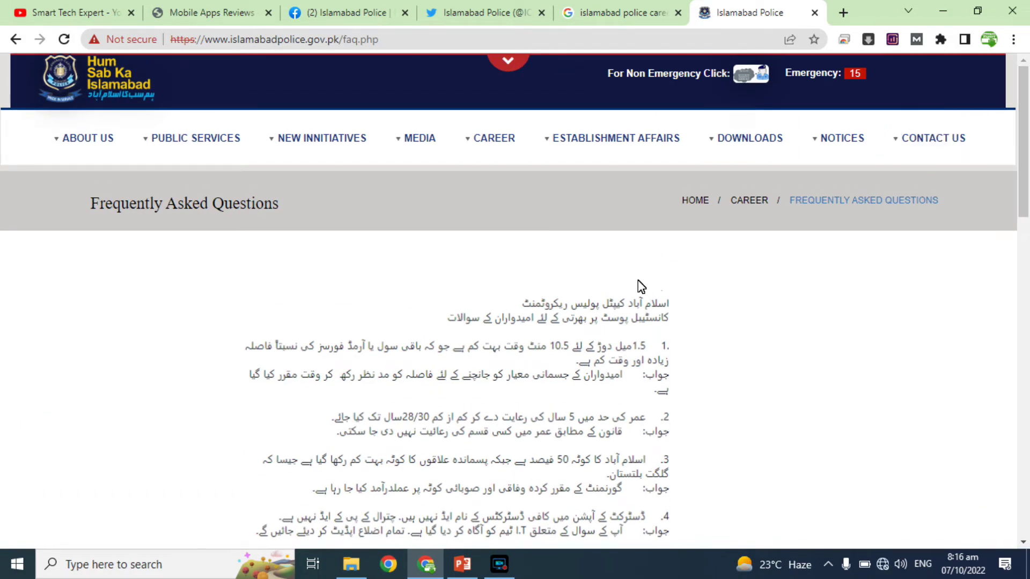
mouse_move(201, 132)
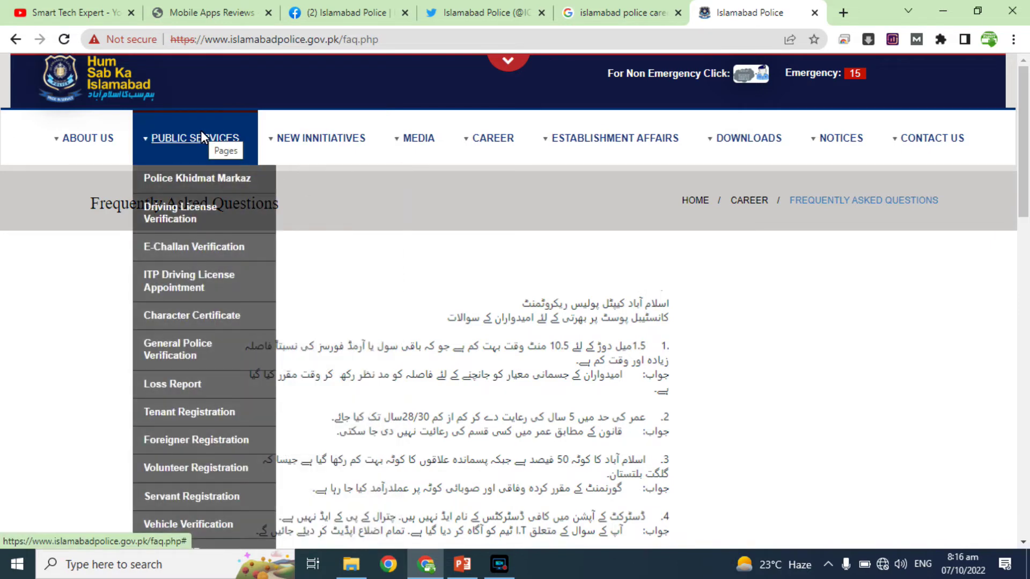
key("alt+Left")
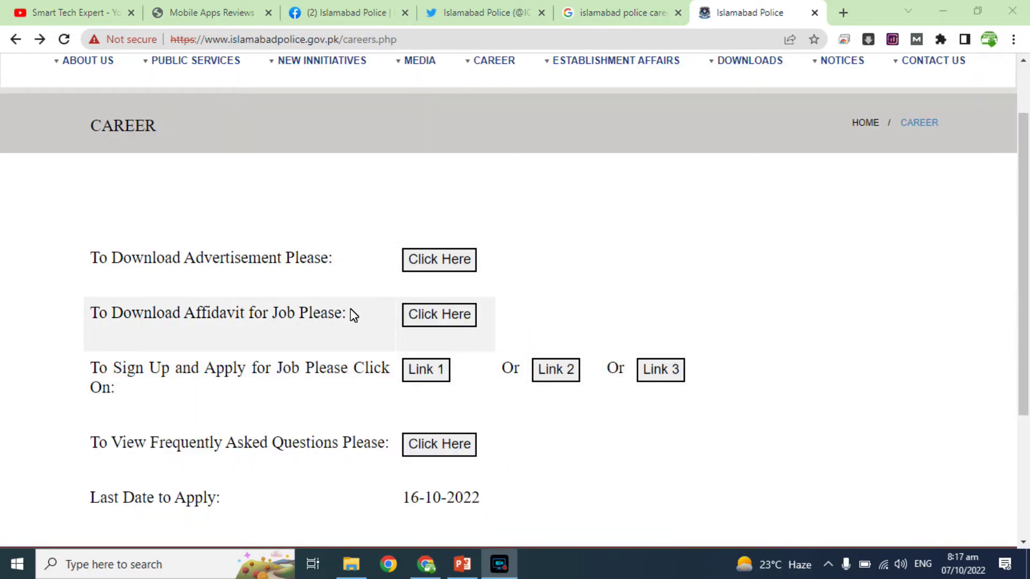
Step: Open the recruitment portal through Link 2 and go to its Sign up page
left_click(566, 374)
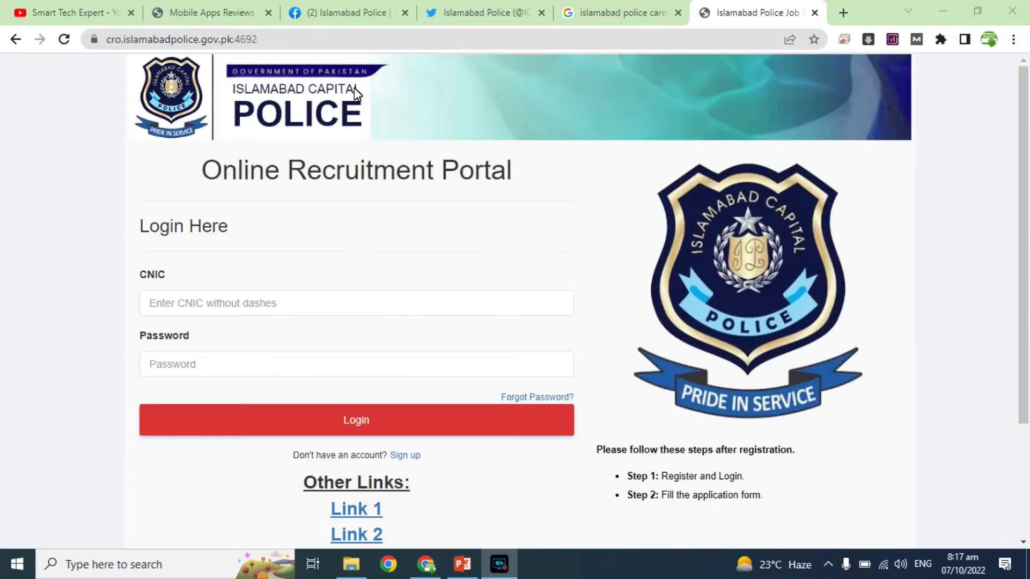
left_click_drag(1023, 153, 1028, 198)
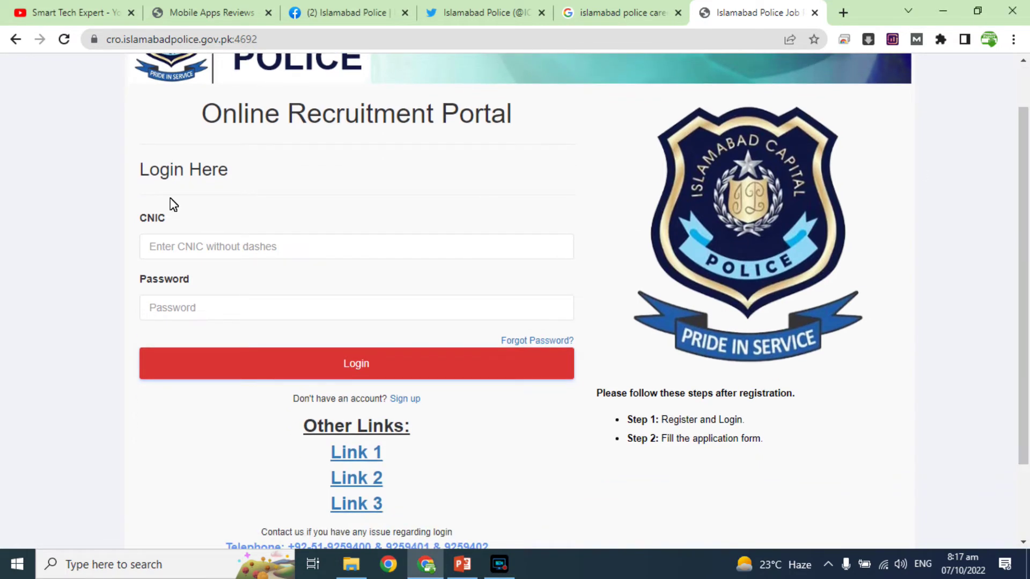
left_click(408, 401)
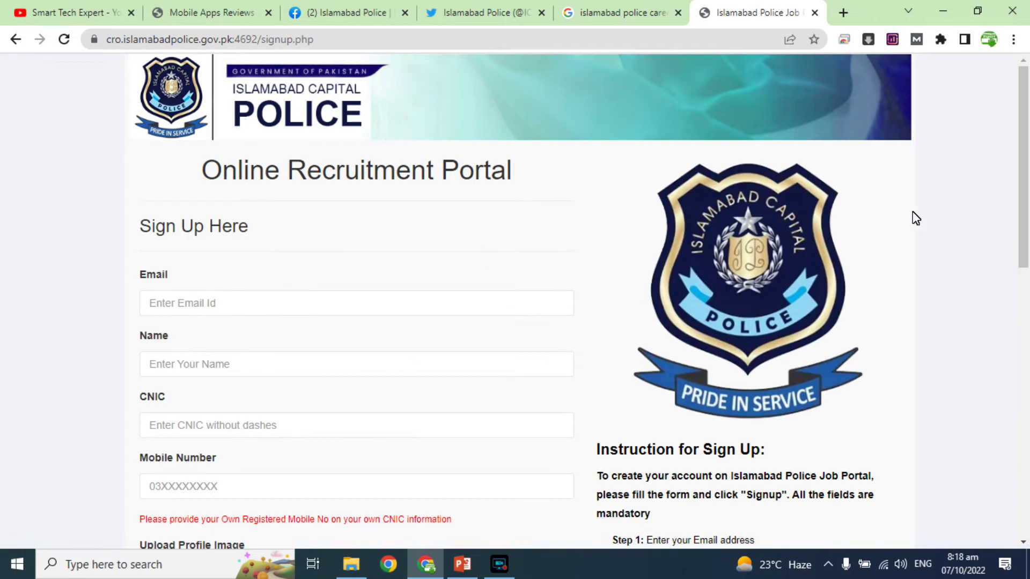
Step: Fill in the applicant's e-mail and full name from the saved autofill suggestions
left_click_drag(1026, 159, 1028, 209)
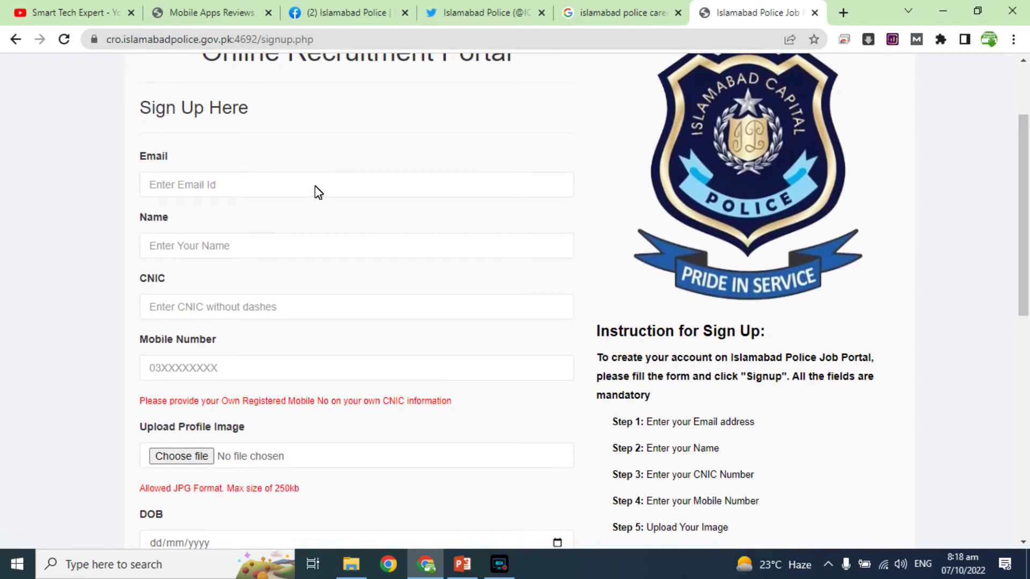
left_click(273, 188)
type("w")
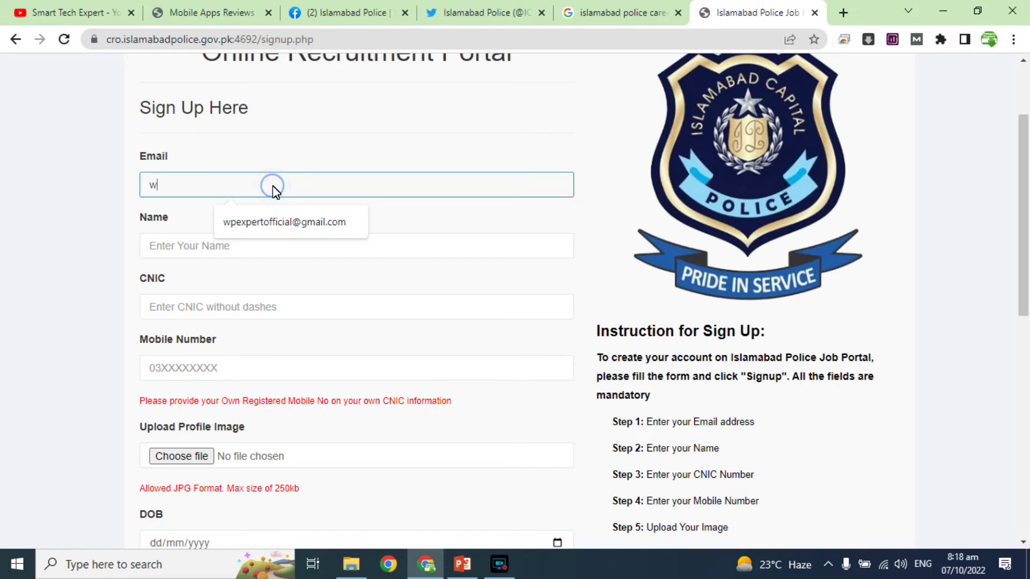
left_click(265, 220)
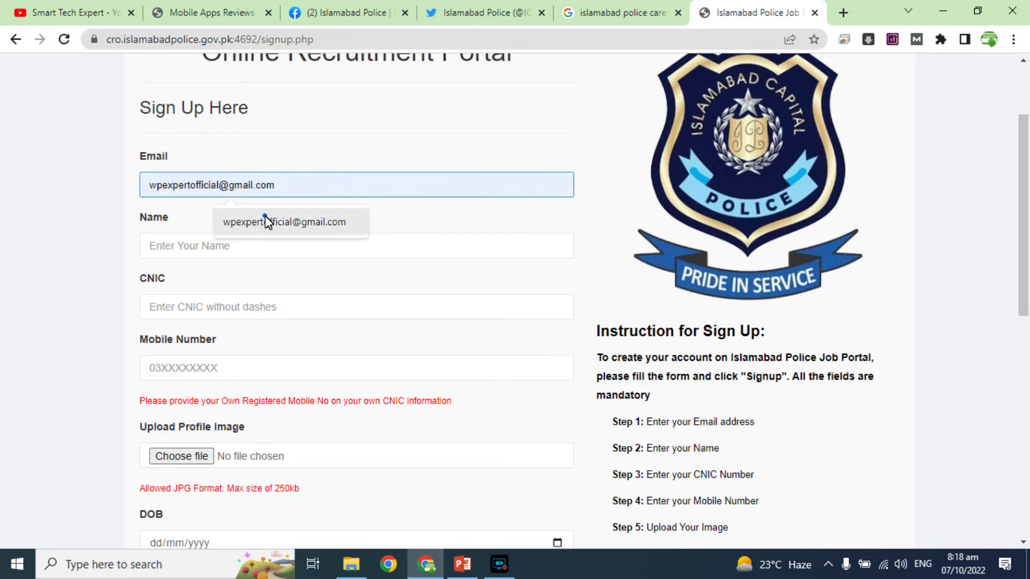
left_click(187, 251)
type("Abdul")
key("Down")
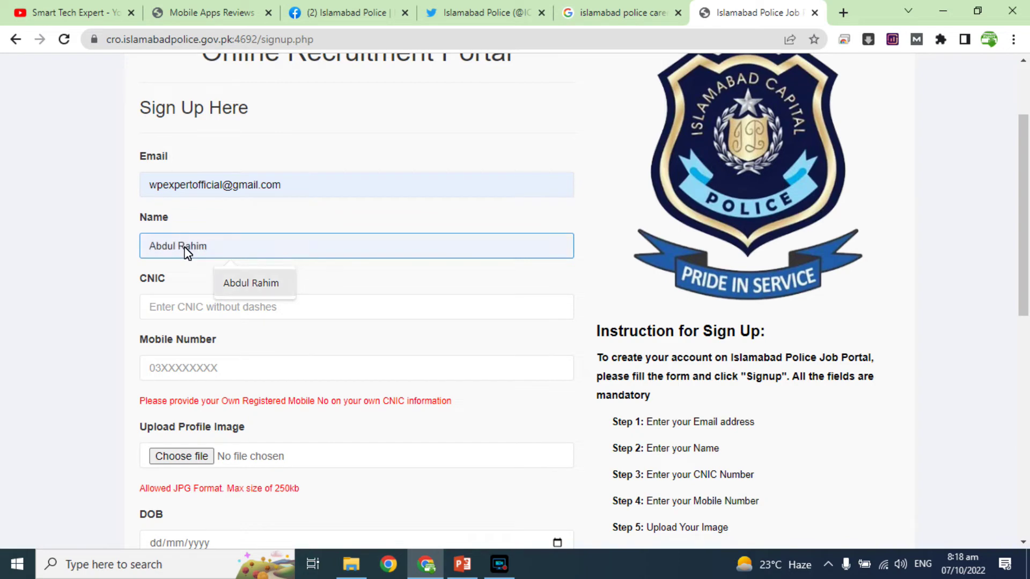
Step: Enter the applicant's CNIC number and fill the mobile number from autofill
key("Tab")
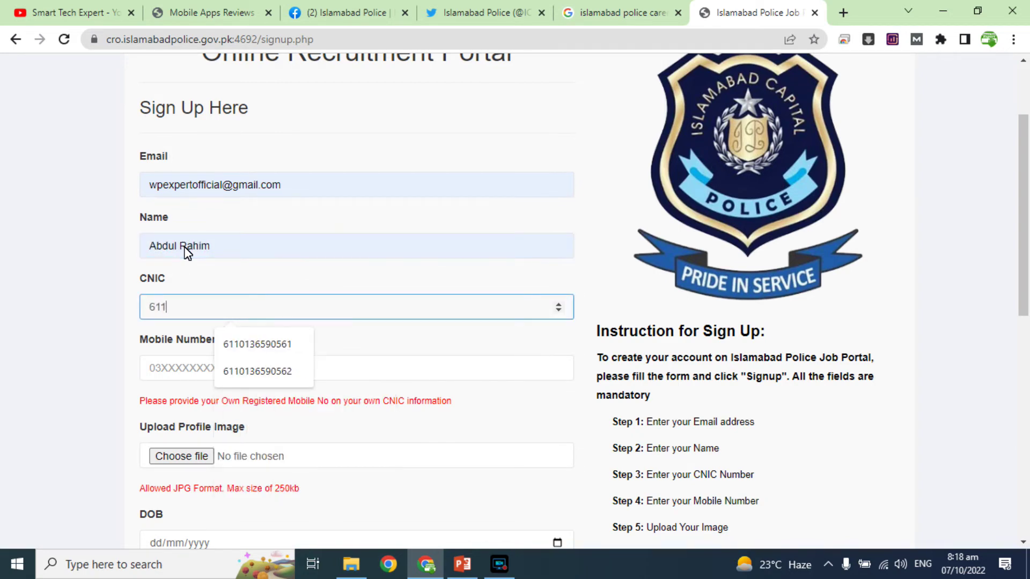
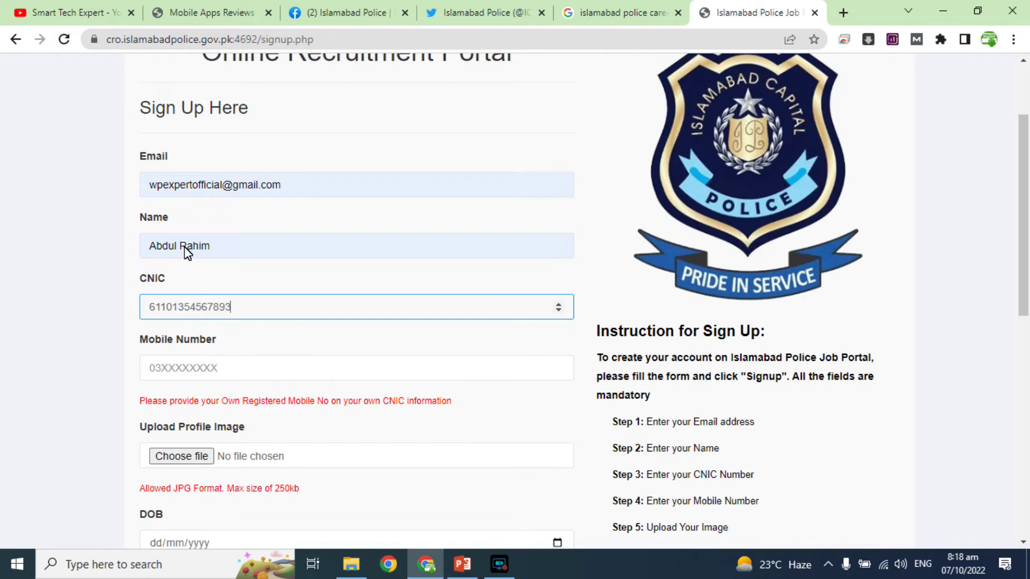
key("Tab")
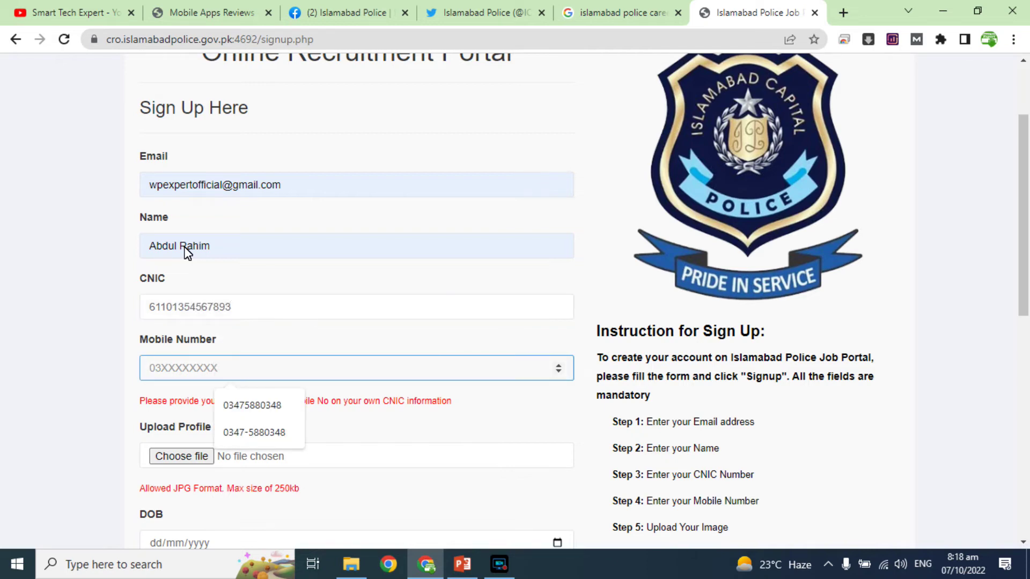
left_click(271, 409)
left_click_drag(1023, 223, 1027, 333)
scroll(554, 401, "down", 2)
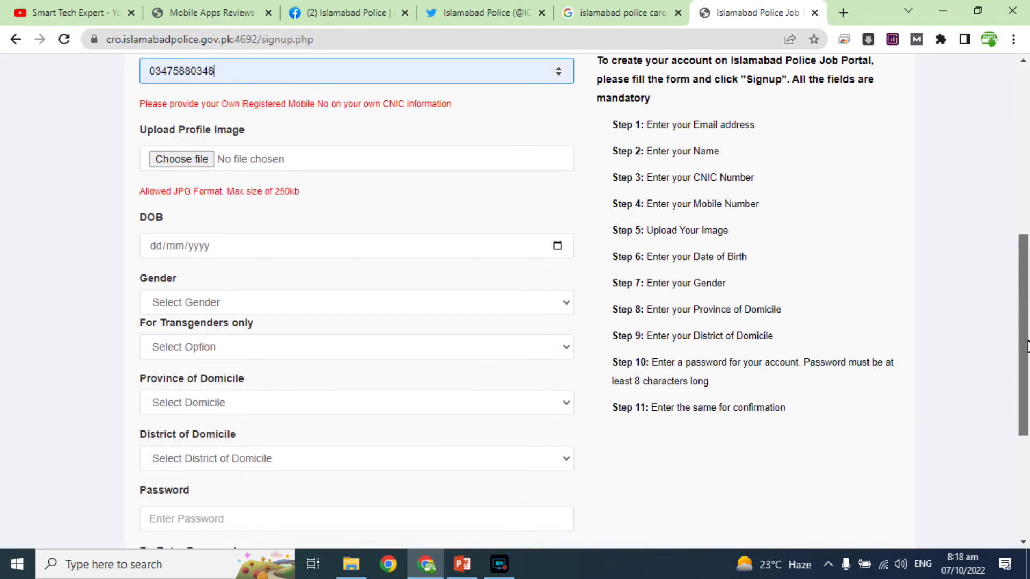
Step: Set gender to Male and the transgender option to Self Perceived Male
left_click(203, 280)
left_click(176, 316)
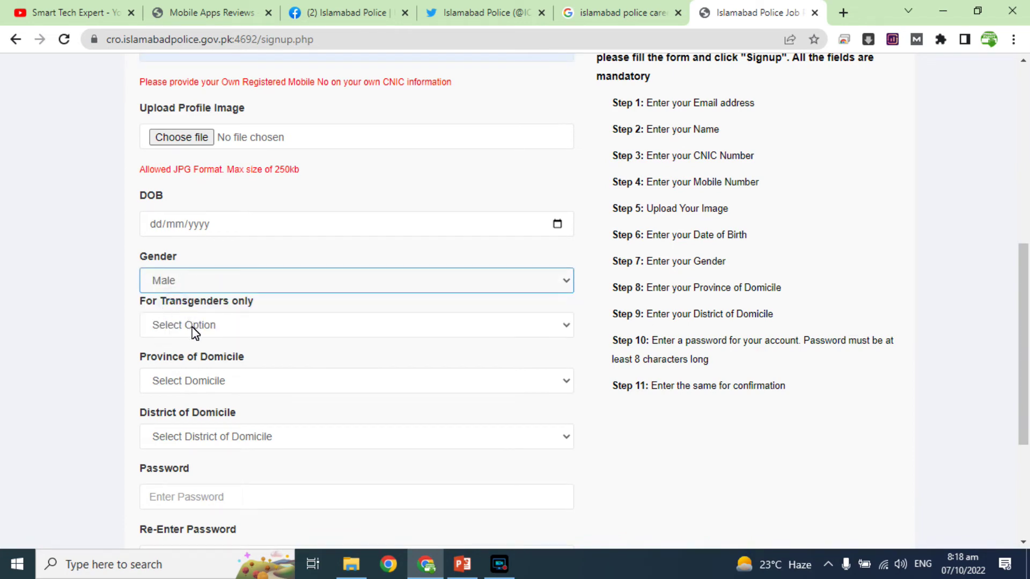
left_click(191, 326)
left_click(188, 371)
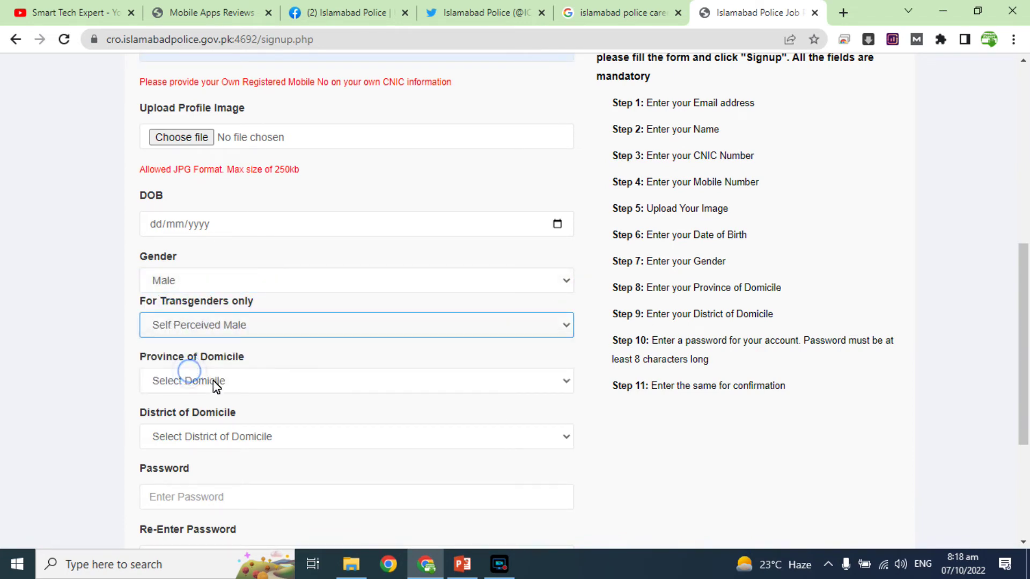
Step: Set the domicile province to PUNJAB and the district to GUJRANWALA
left_click(210, 382)
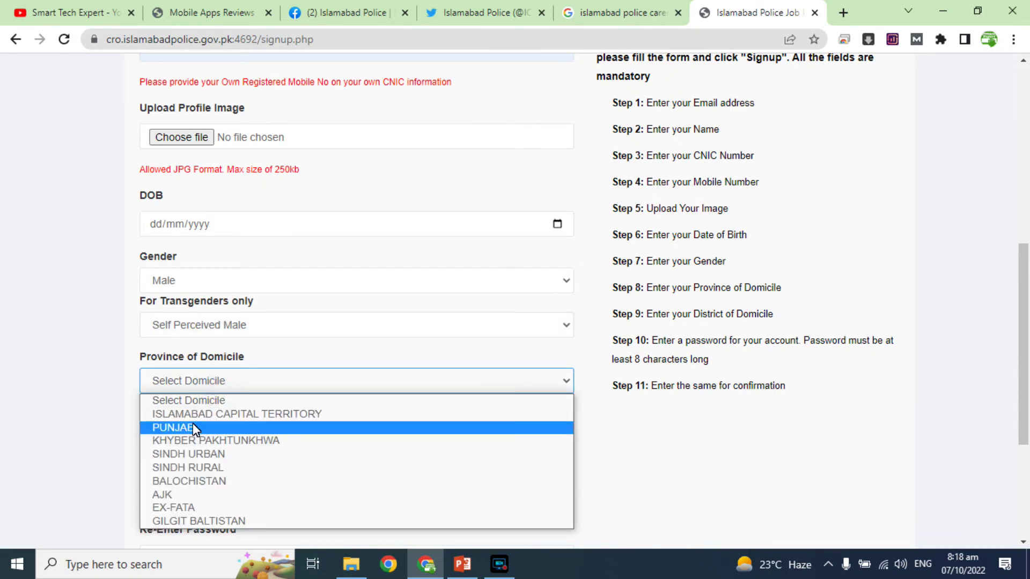
left_click(192, 426)
left_click(195, 436)
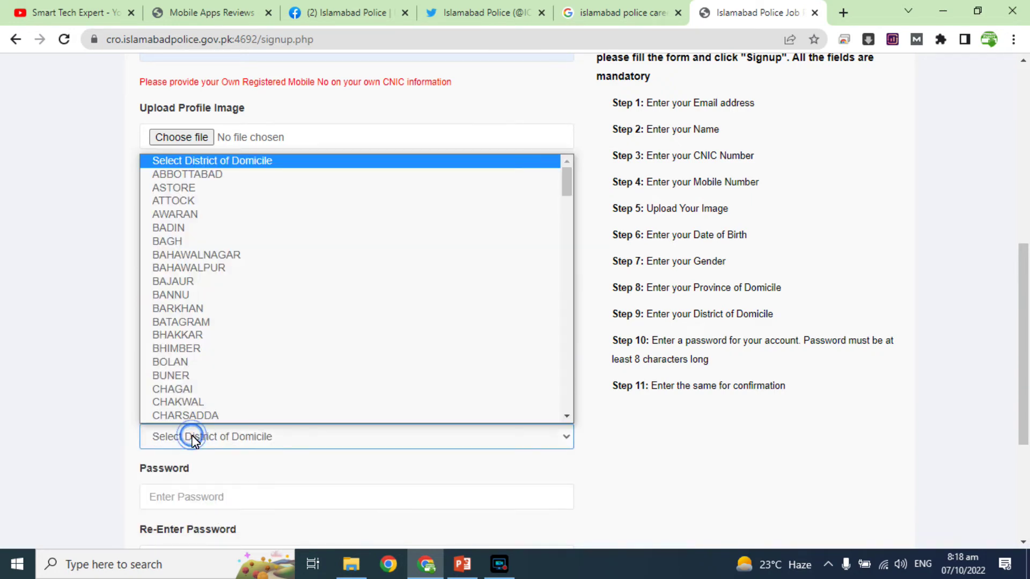
left_click(185, 295)
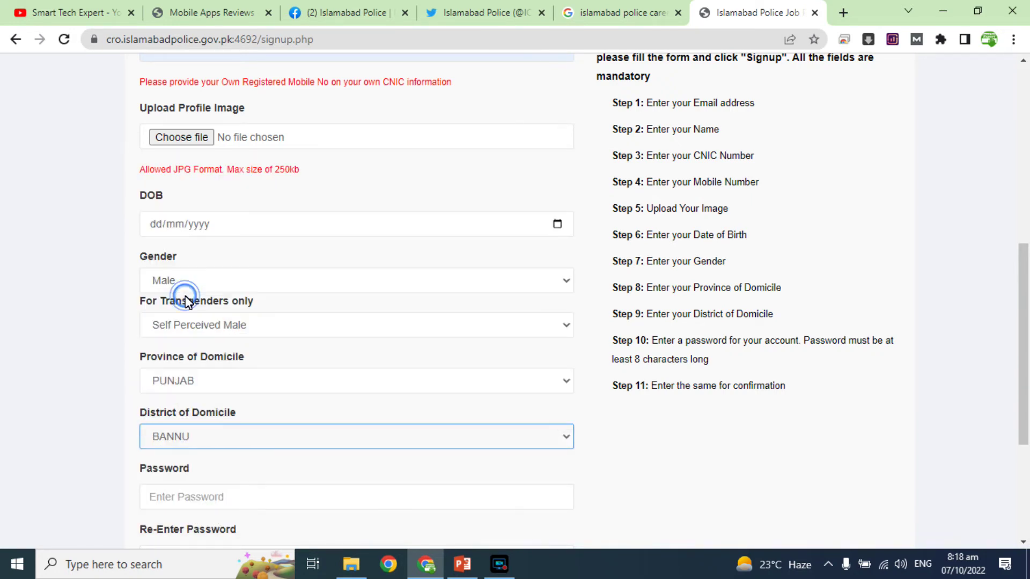
left_click(191, 443)
key("g")
key("Down")
key("Down")
key("Down")
key("Down")
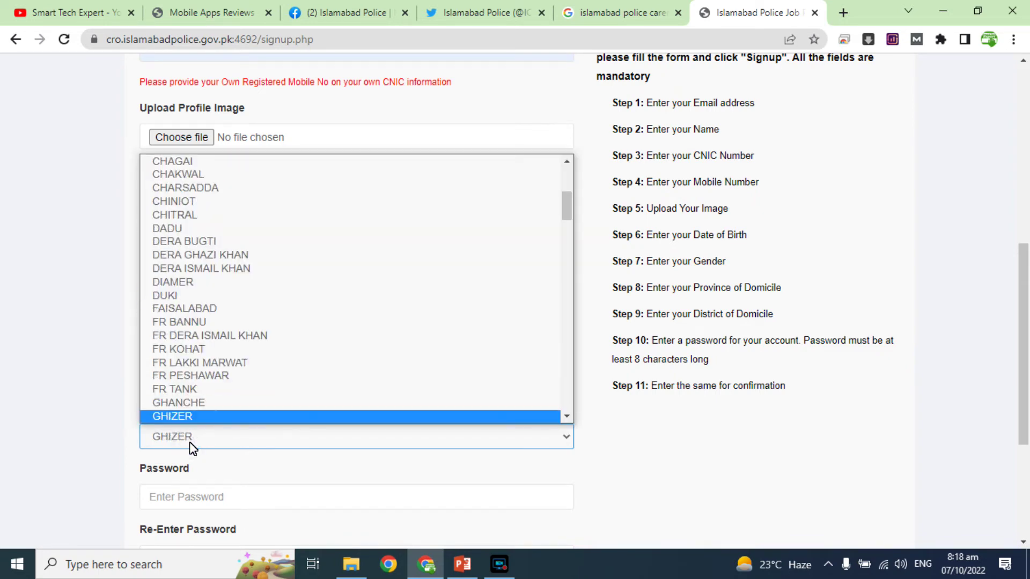
key("Return")
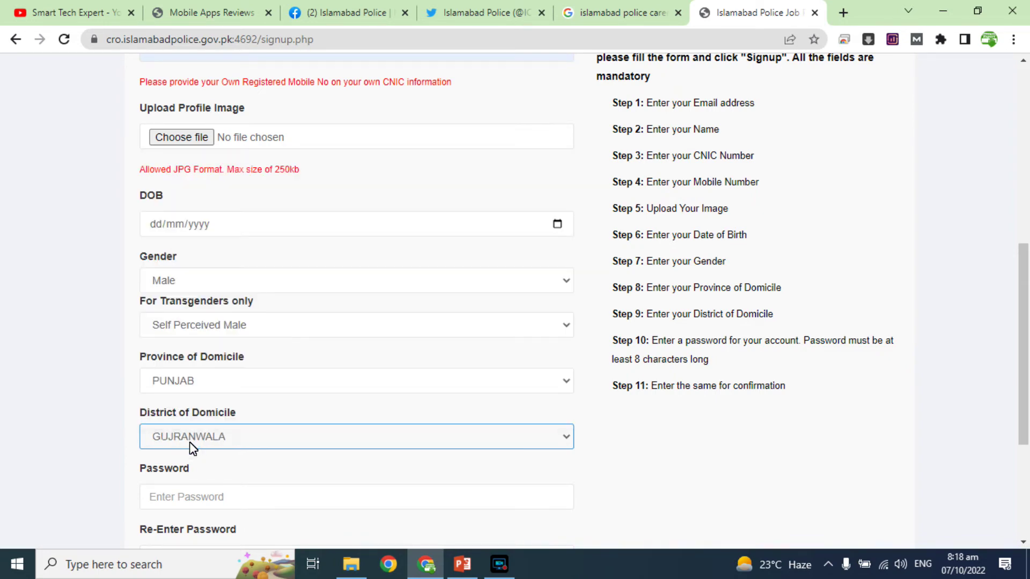
Step: Enter the account password and retype it in the confirmation field
scroll(1019, 284, "down", 3)
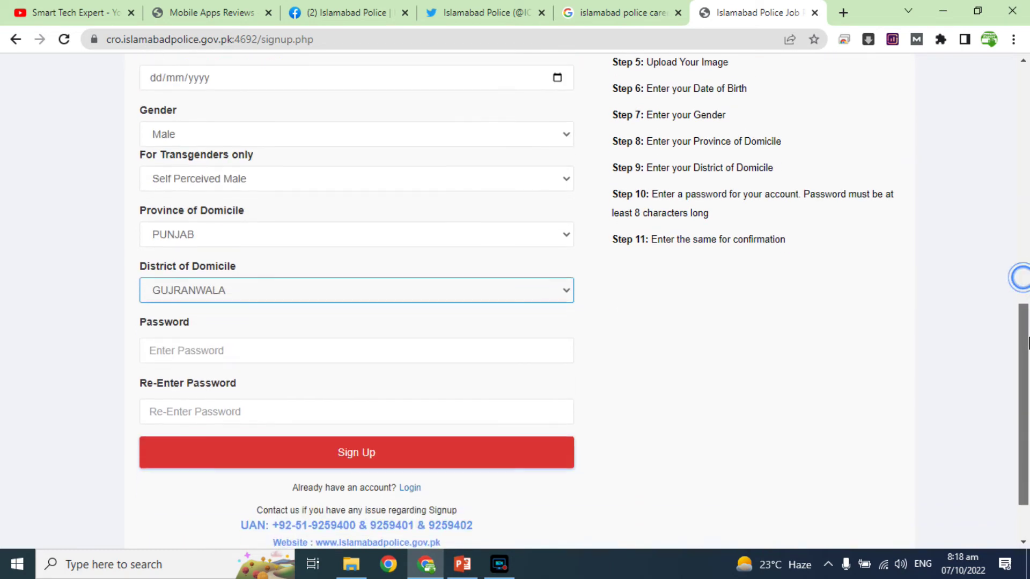
left_click(464, 351)
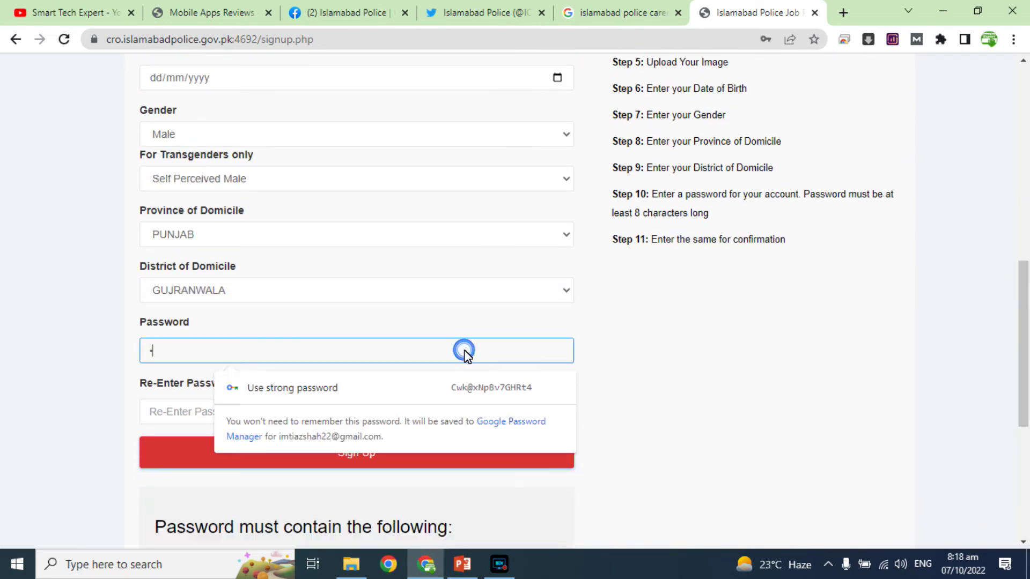
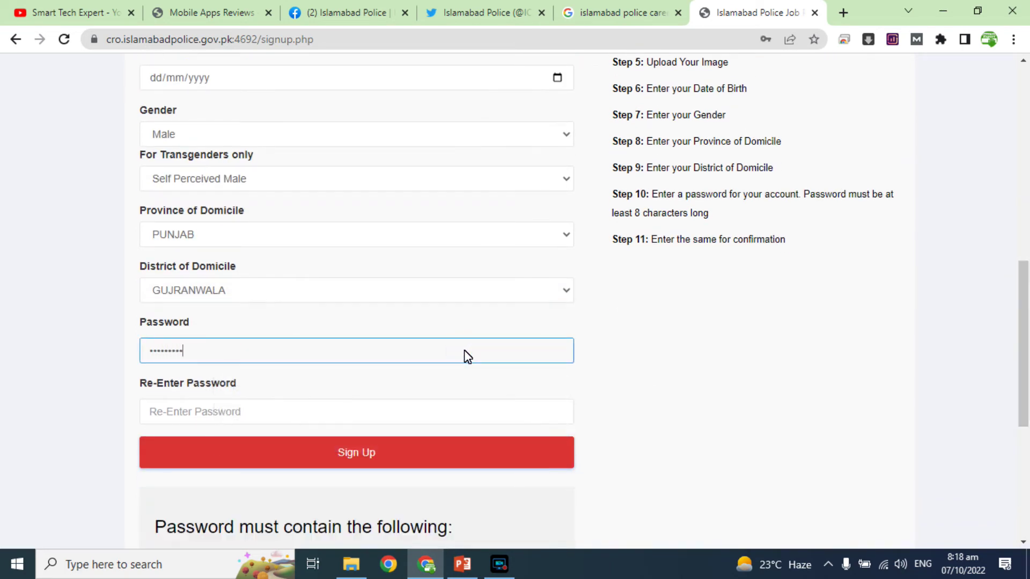
key("Tab")
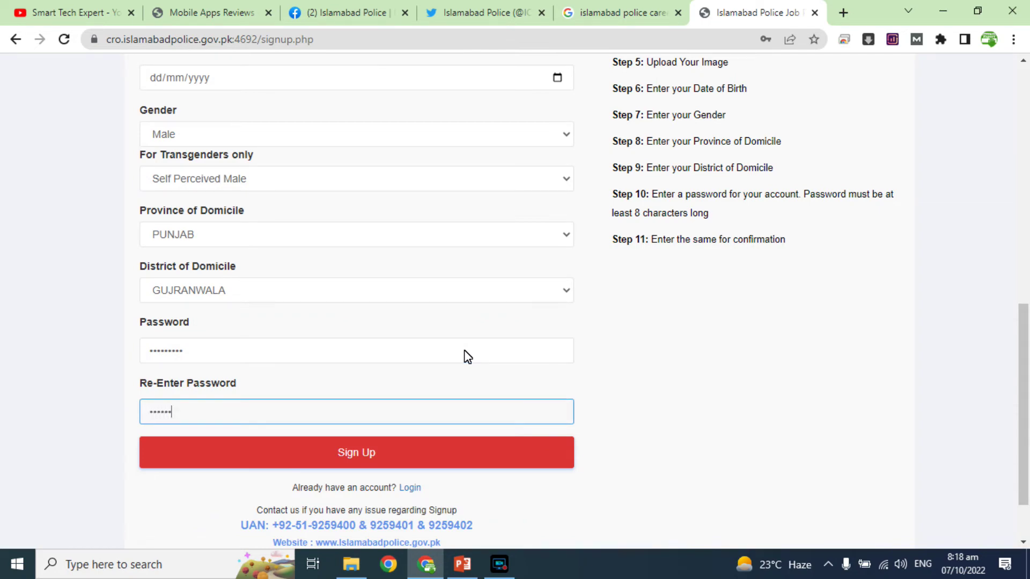
left_click(557, 78)
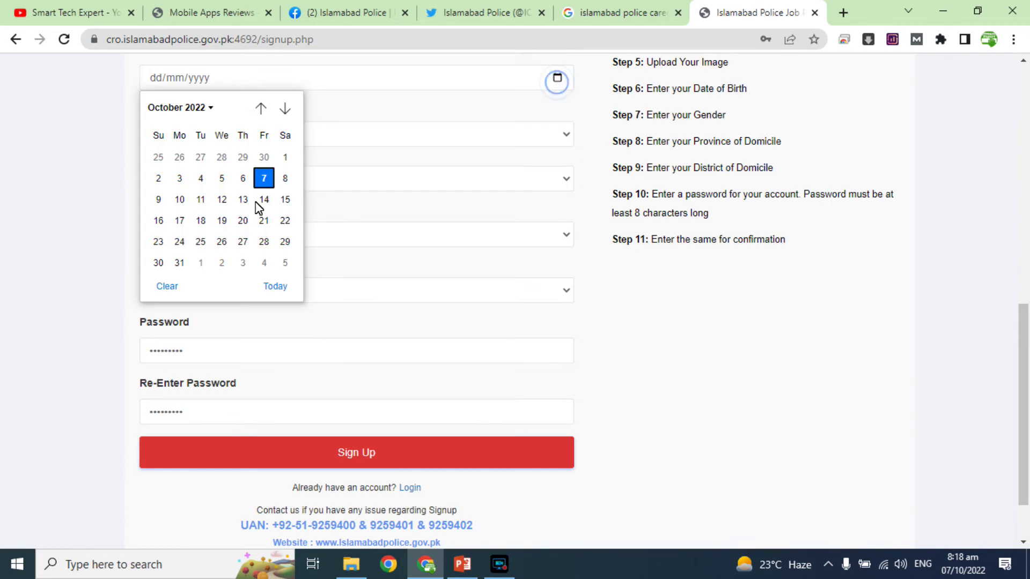
left_click(265, 179)
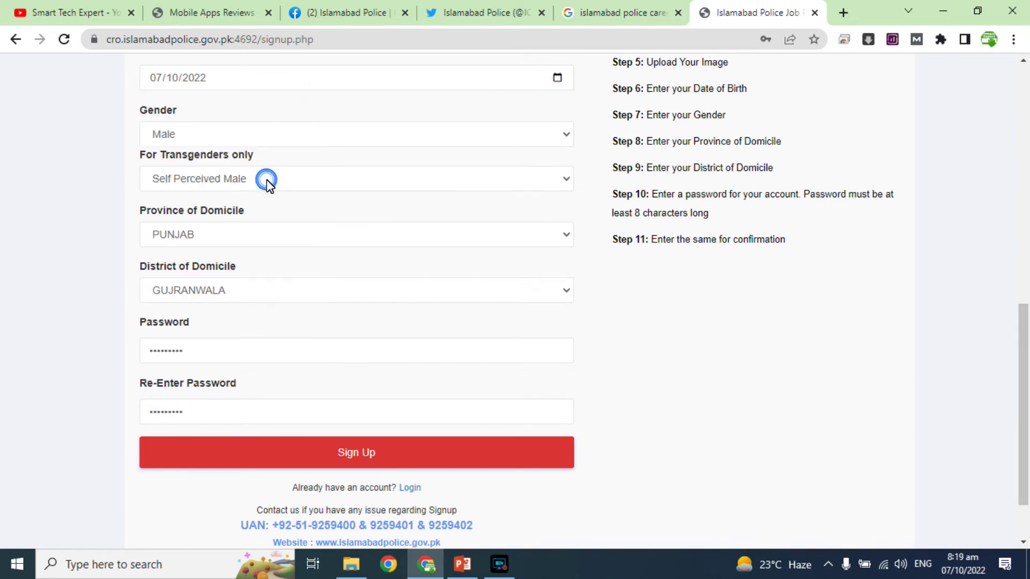
left_click(196, 79)
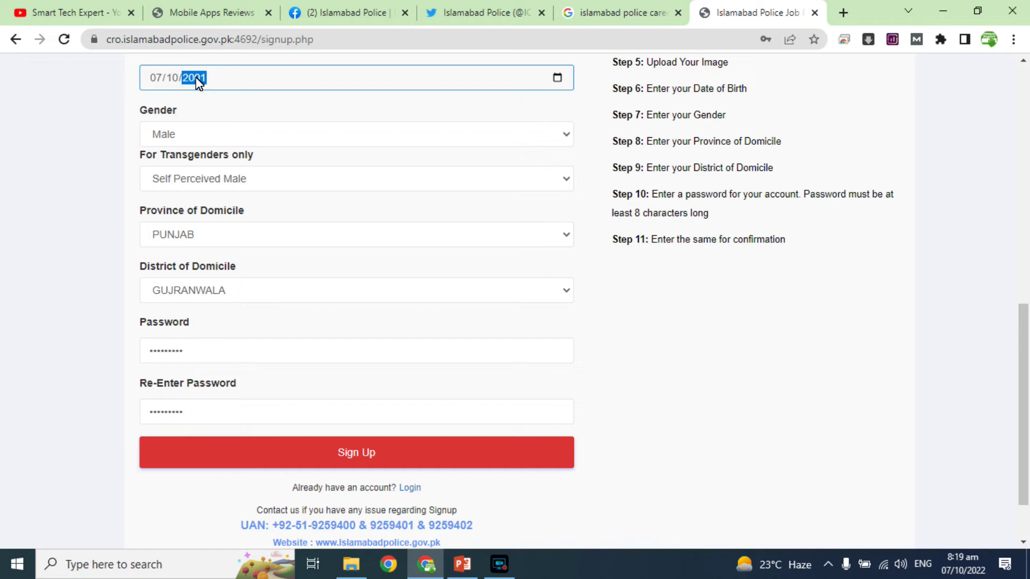
scroll(1022, 375, "down", 2)
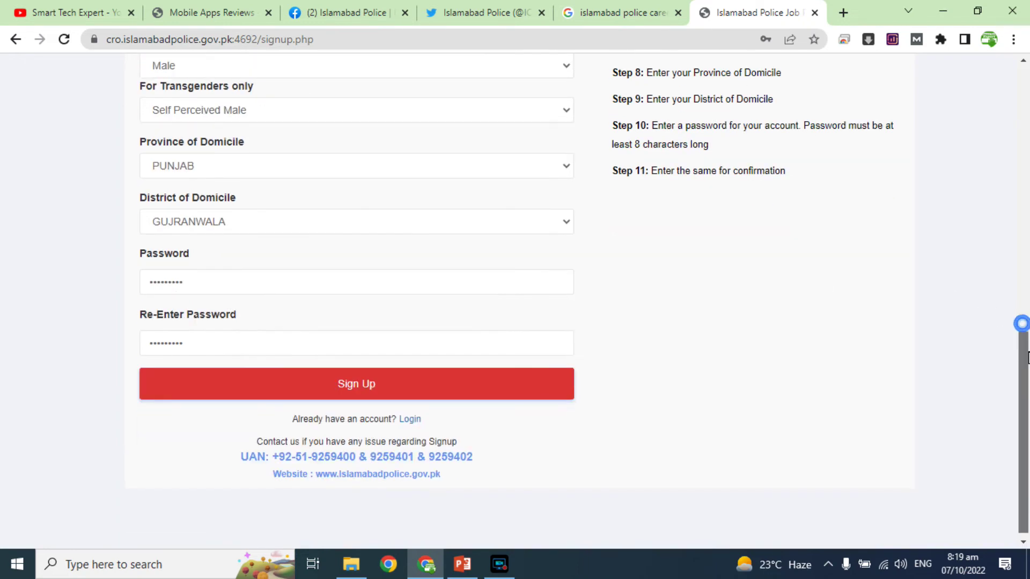
left_click(458, 384)
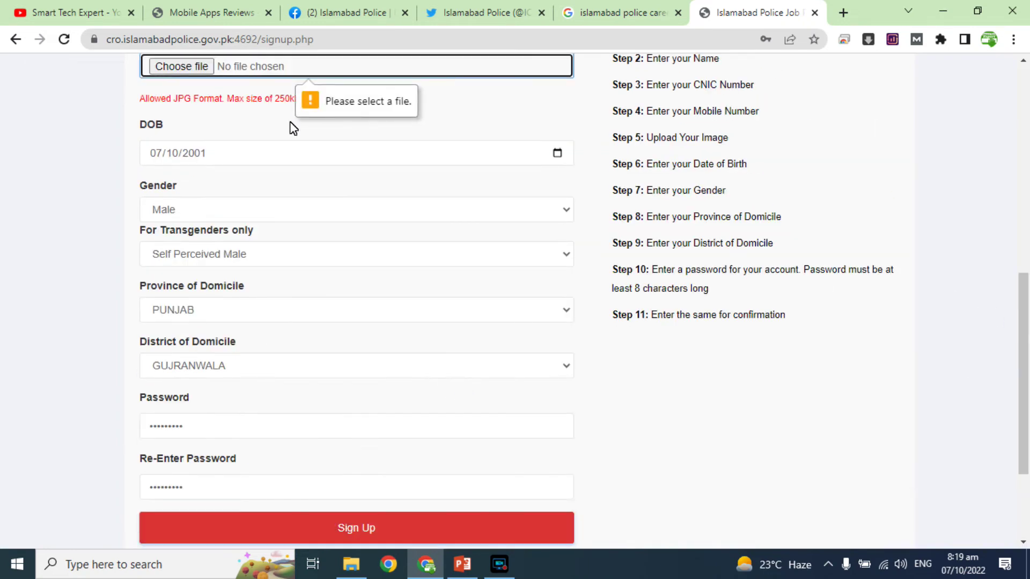
Step: Attach a Downloads photo as profile image, submit, and dismiss the incorrect-CNIC alert
left_click(195, 67)
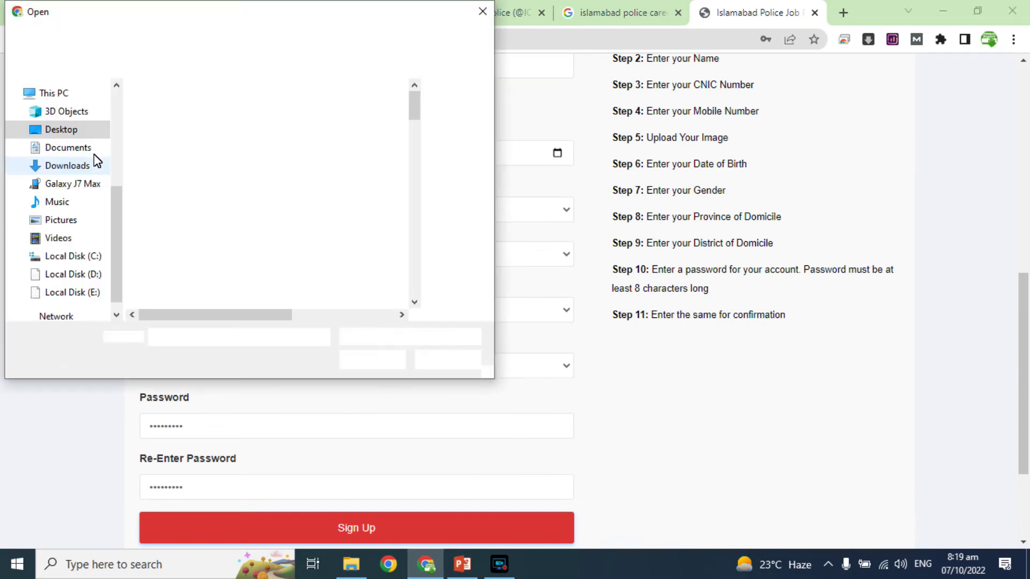
left_click(71, 167)
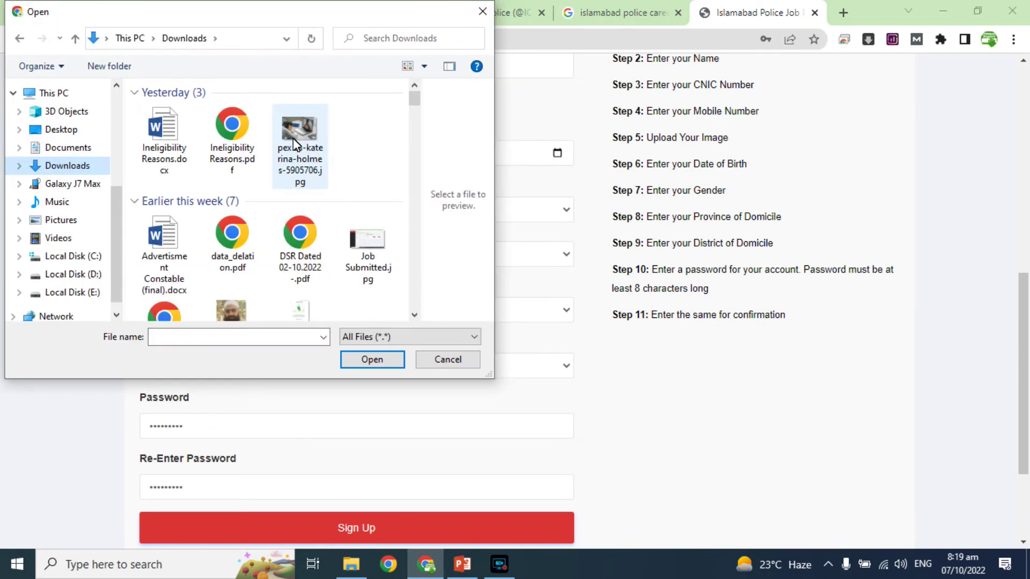
double_click(231, 312)
left_click(358, 528)
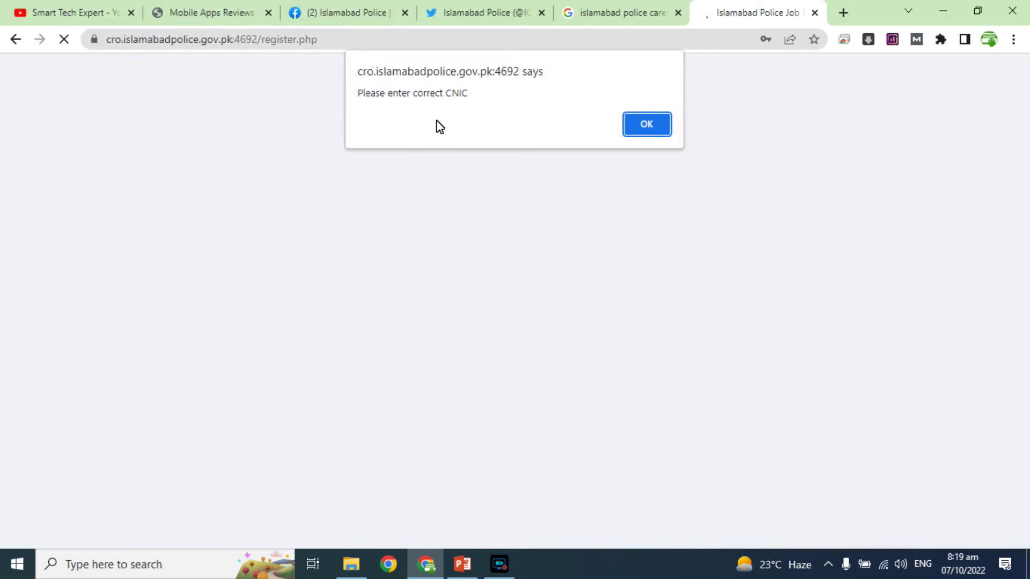
left_click(645, 120)
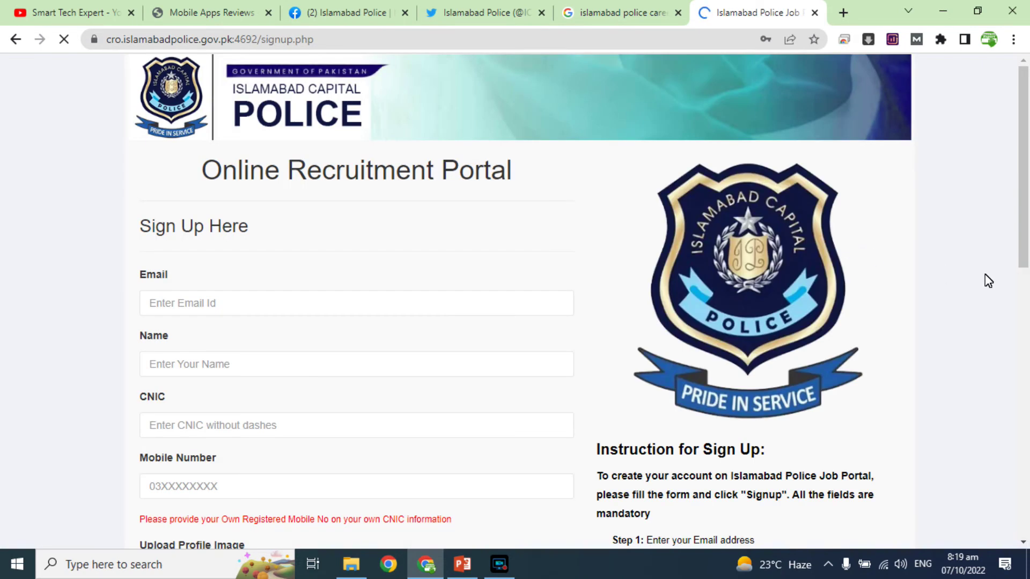
scroll(1023, 183, "down", 2)
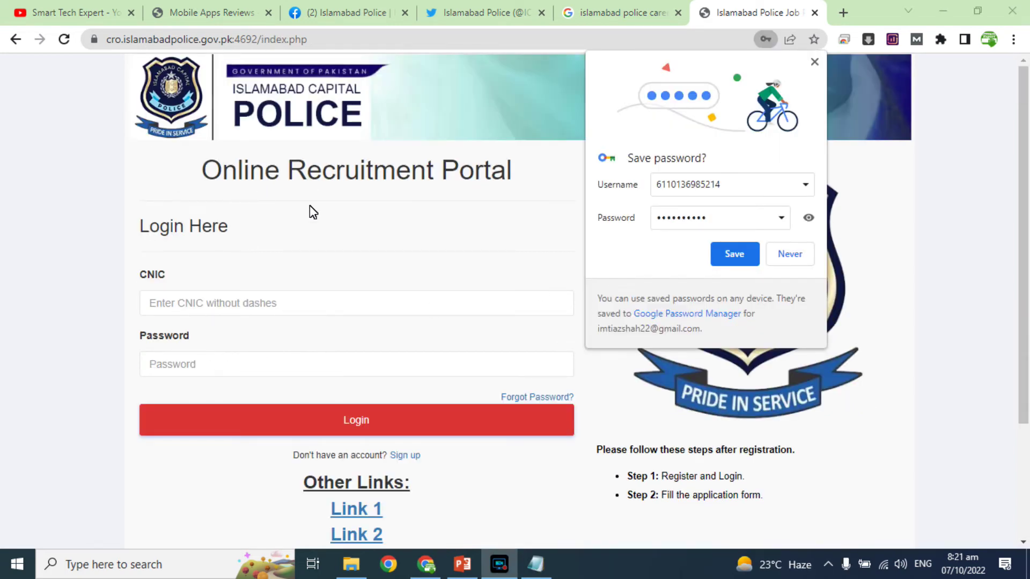
Step: Save the password in Chrome and log in with the autofilled CNIC and password
left_click(734, 255)
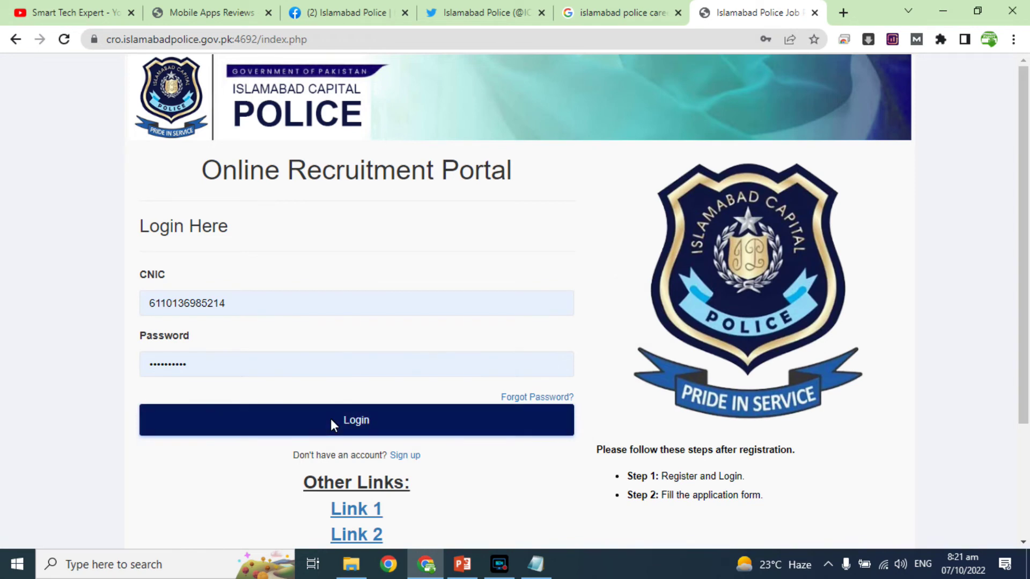
left_click(346, 422)
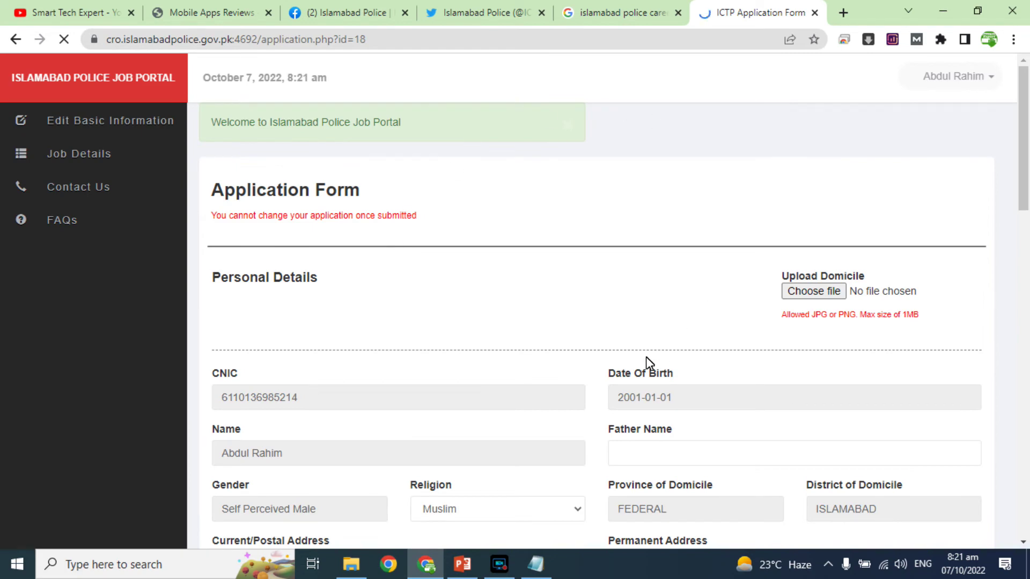
Step: Choose 5.7 as the applicant's height
scroll(328, 287, "down", 3)
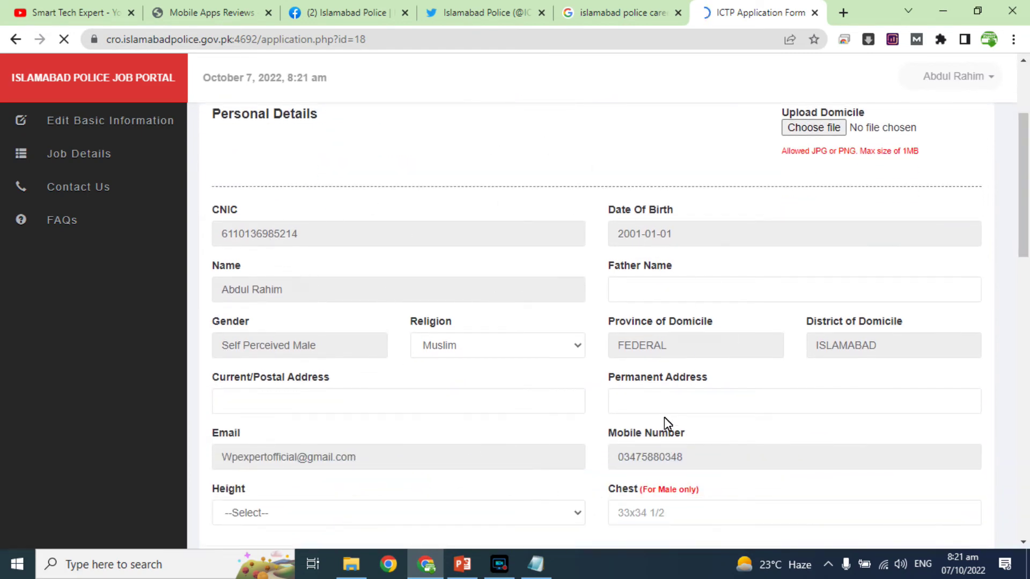
left_click_drag(1026, 217, 1026, 307)
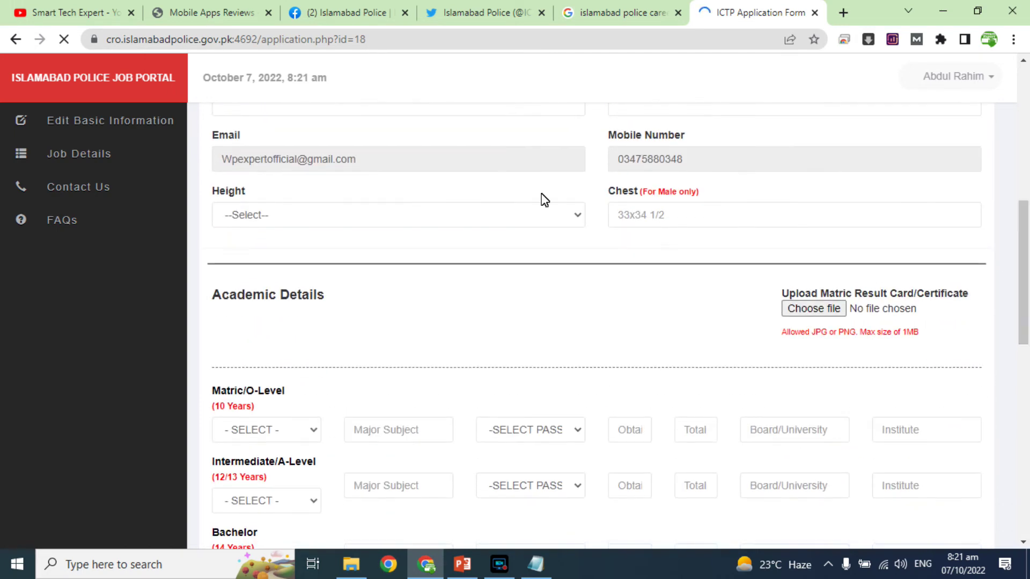
left_click(430, 218)
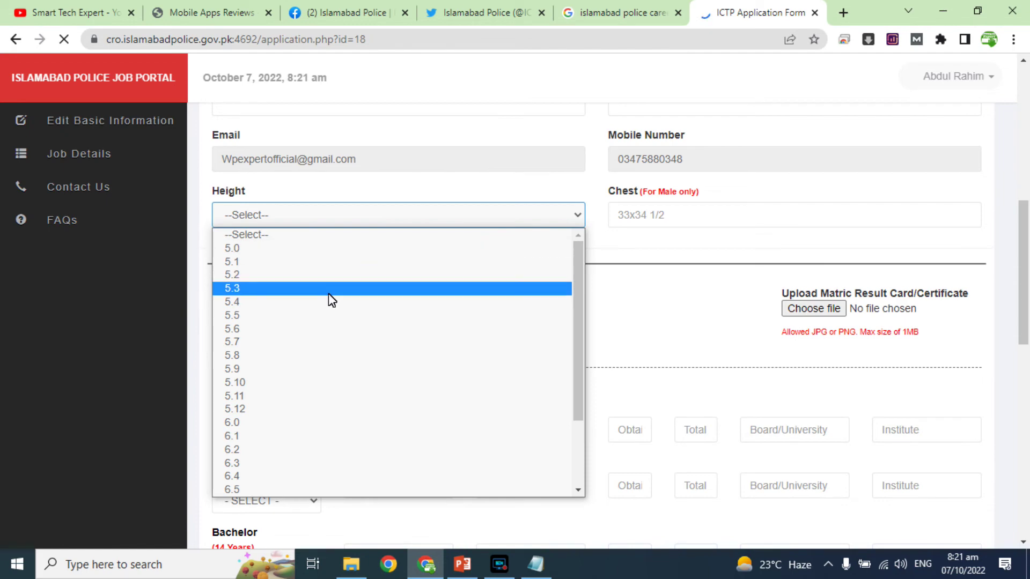
left_click(283, 343)
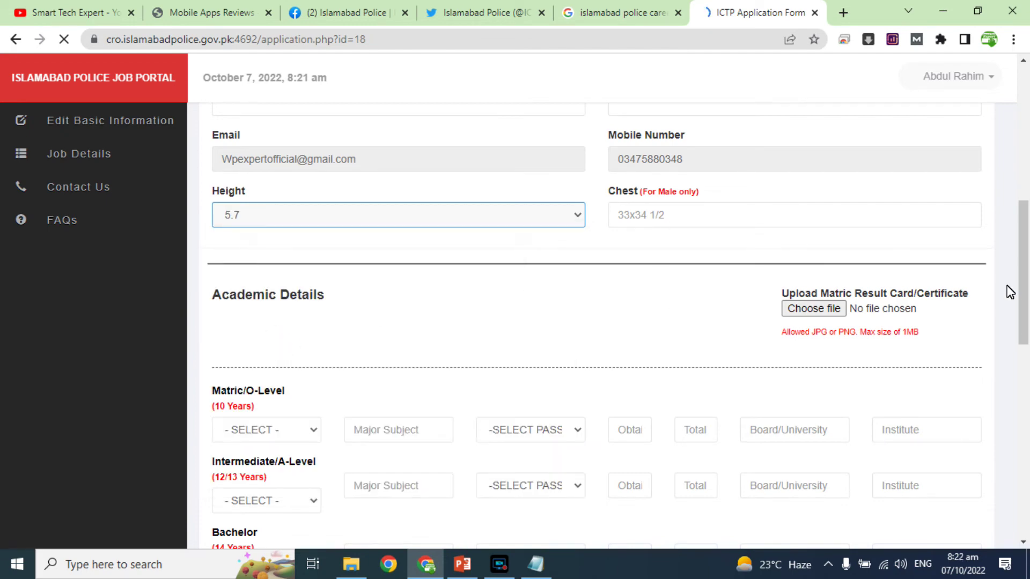
Step: Attach pexels-katerina-holmes-5905706.jpg from Downloads as the matric result card
left_click_drag(1027, 271, 1026, 288)
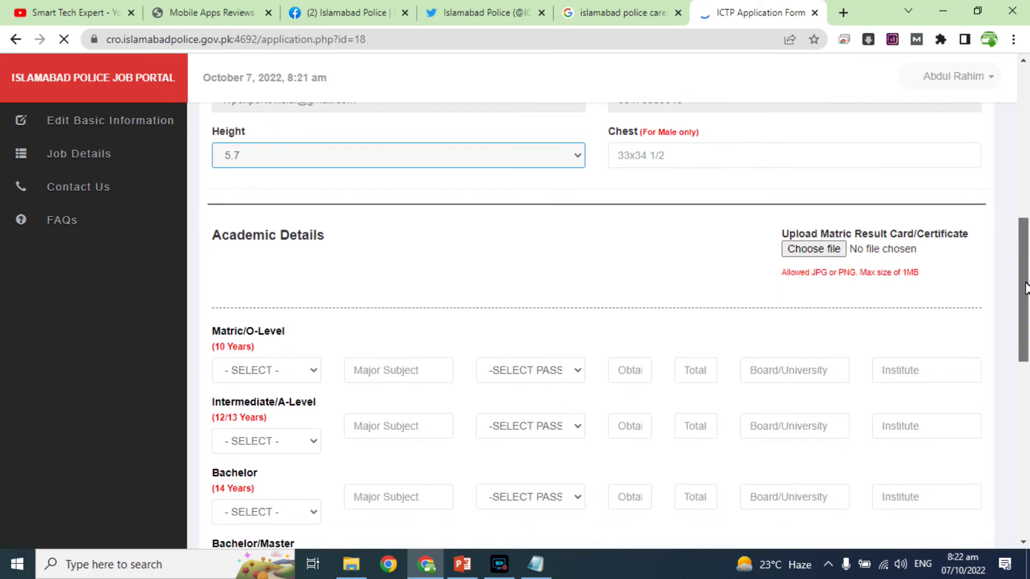
left_click(835, 250)
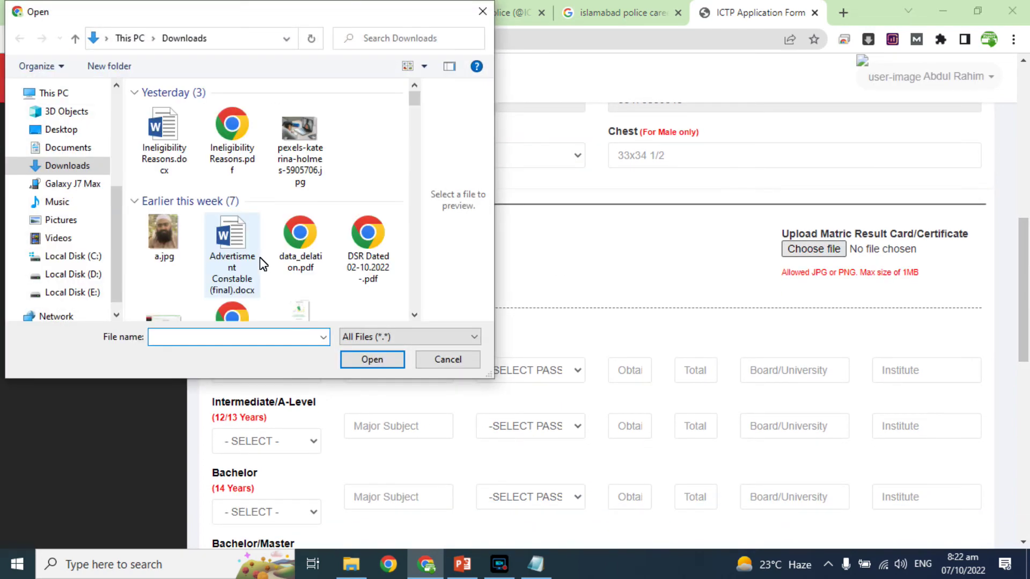
left_click(308, 131)
double_click(307, 130)
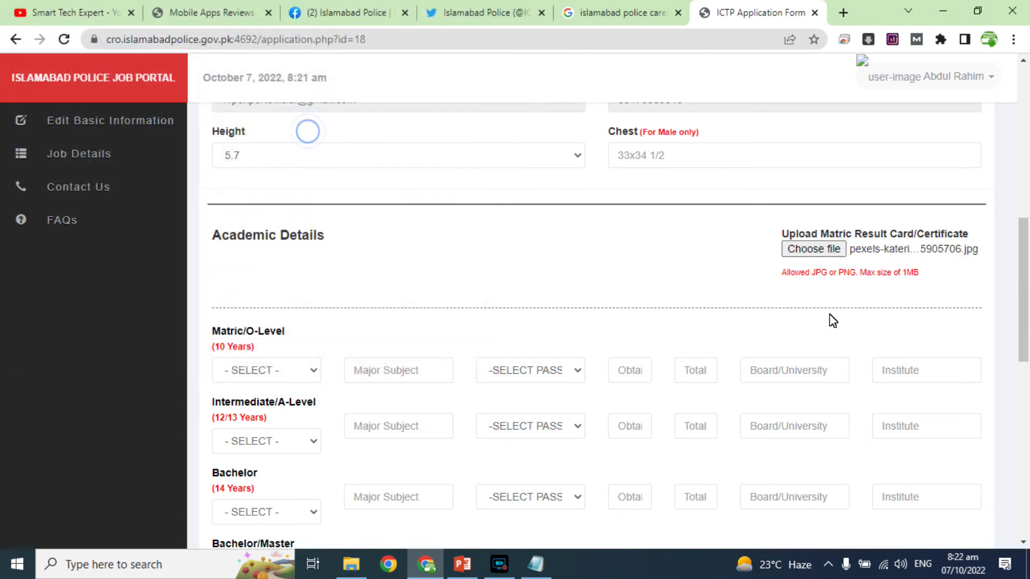
left_click_drag(1021, 242, 1026, 285)
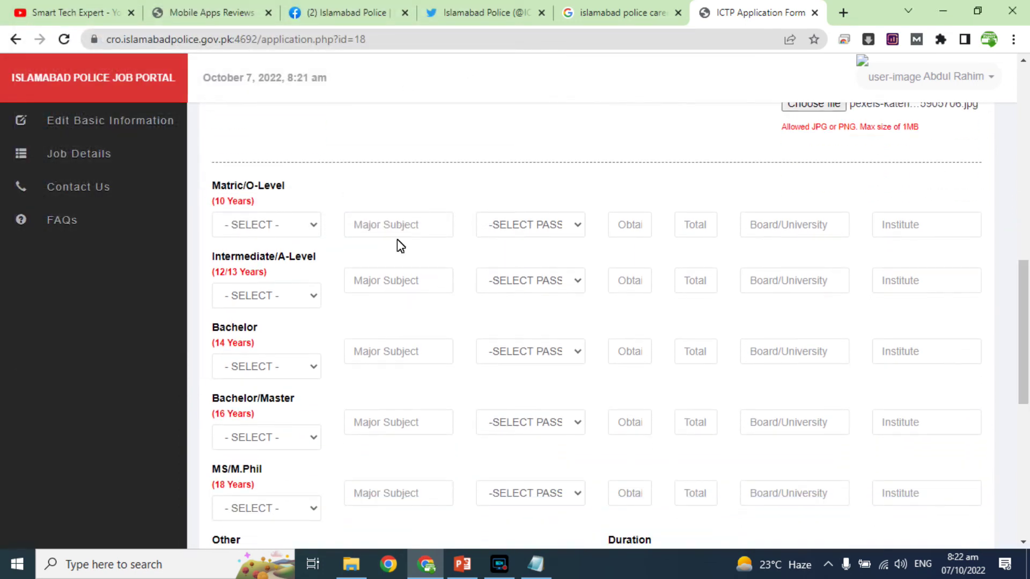
Step: Set the qualification to MATRIC, major Science, passing year 2014
left_click(294, 225)
left_click(242, 258)
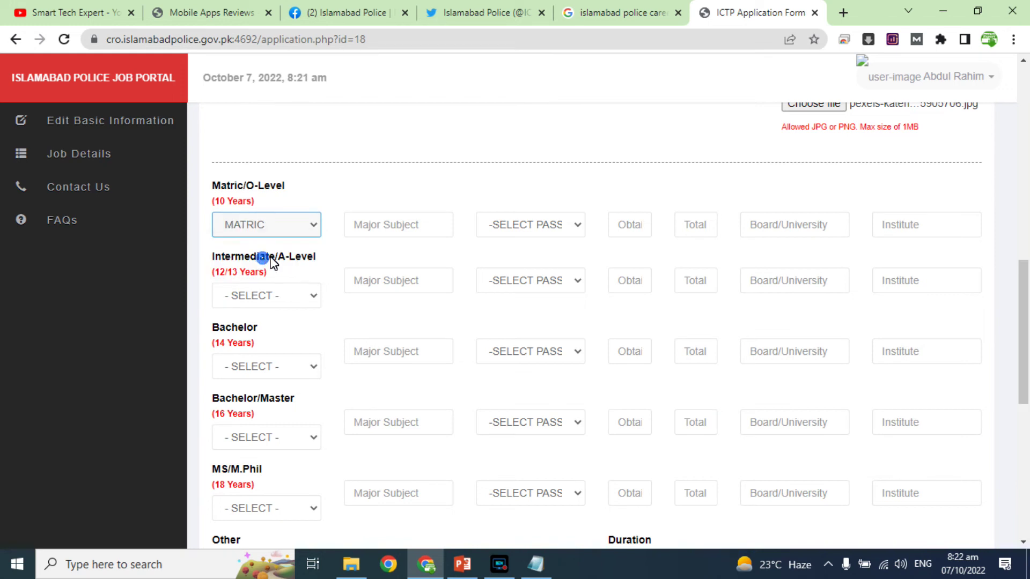
left_click(378, 225)
left_click(404, 261)
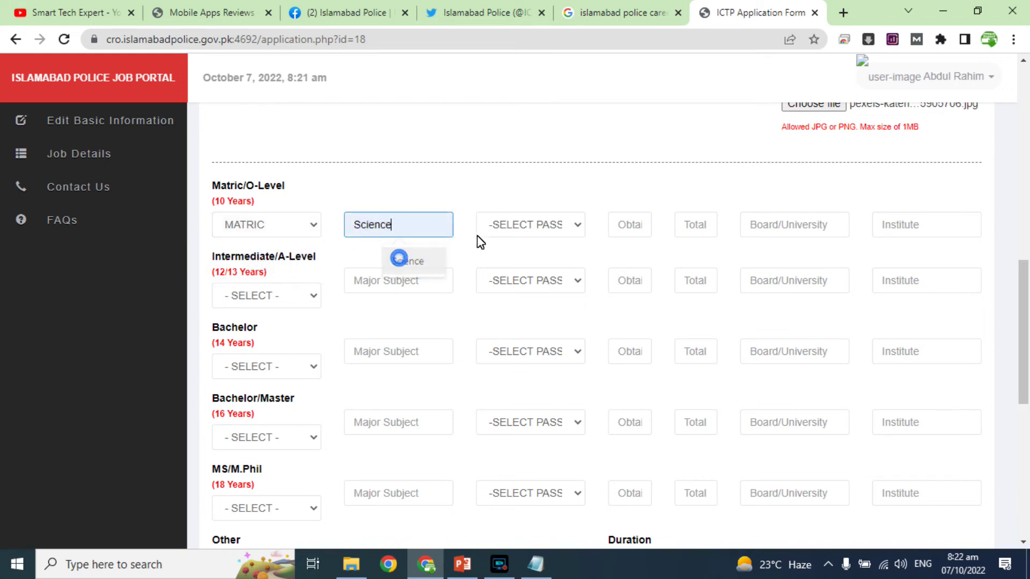
left_click(509, 226)
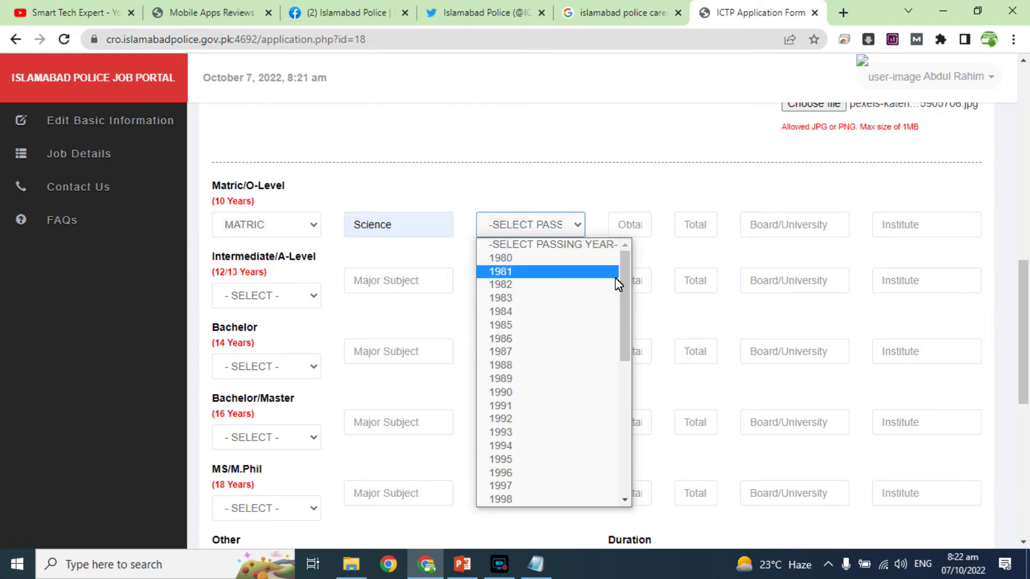
left_click_drag(626, 275, 632, 391)
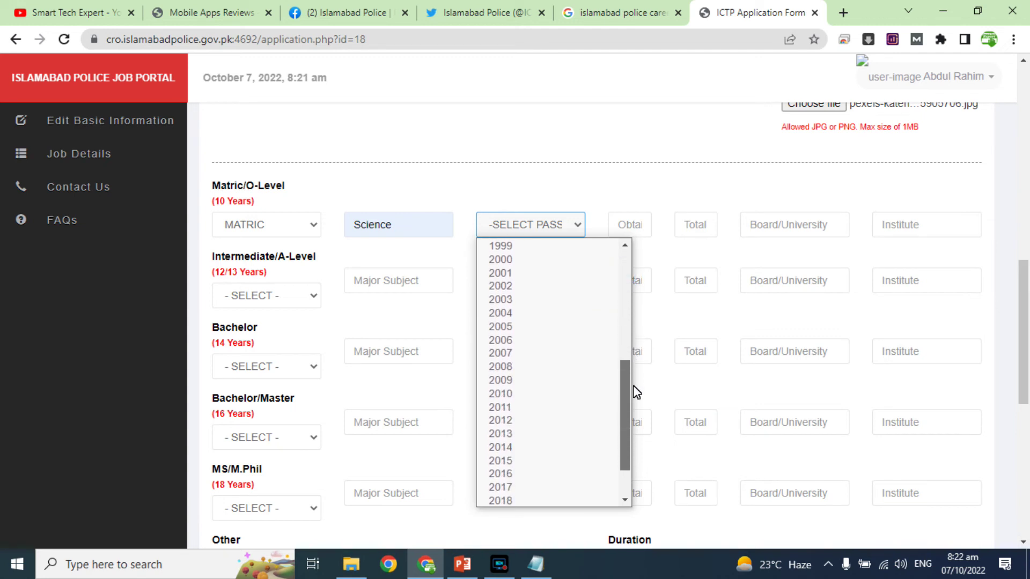
left_click(537, 453)
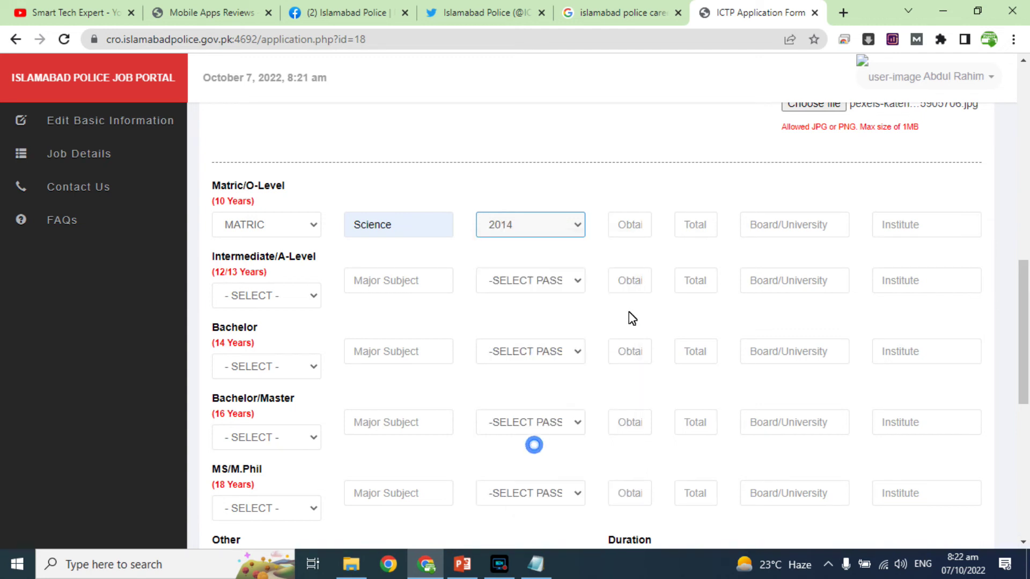
Step: Enter 550 of 850 marks, Gujranwala Board and institute Tatlay Aali
left_click(628, 230)
type("550")
key("Tab")
type("850")
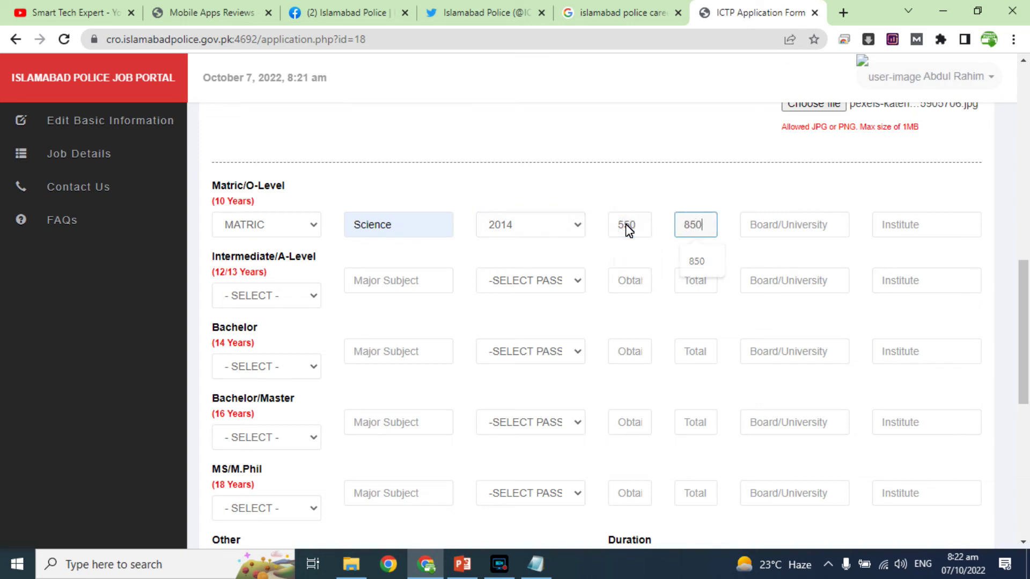
key("Tab")
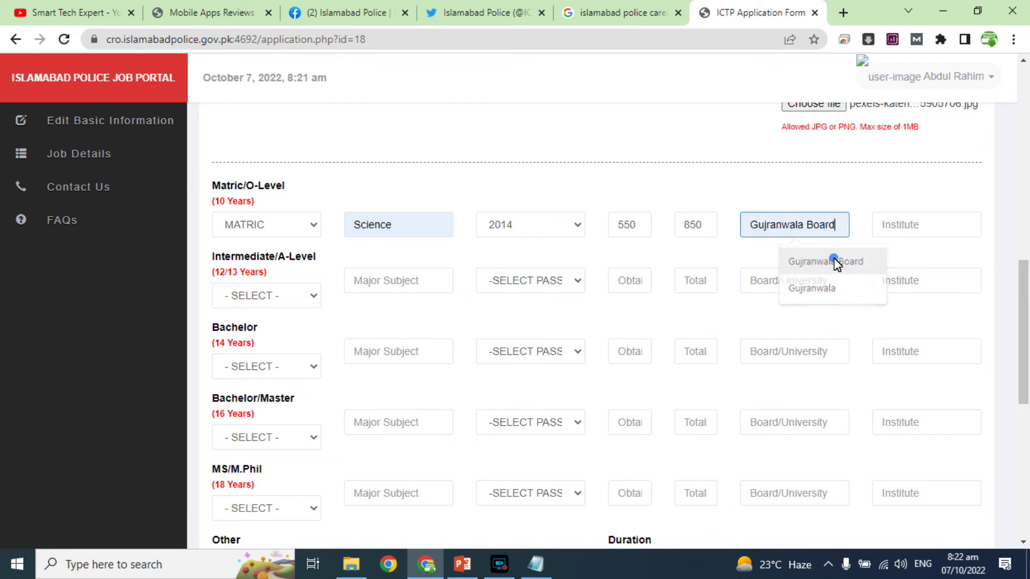
left_click(837, 261)
left_click(882, 231)
type("Tatlay Aali")
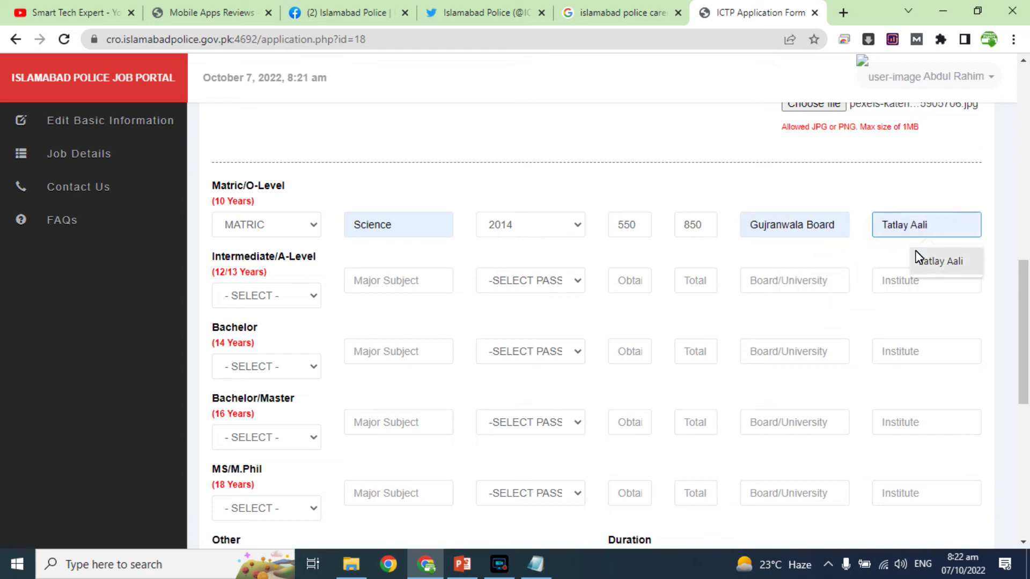
left_click(928, 263)
left_click_drag(1025, 300, 1027, 426)
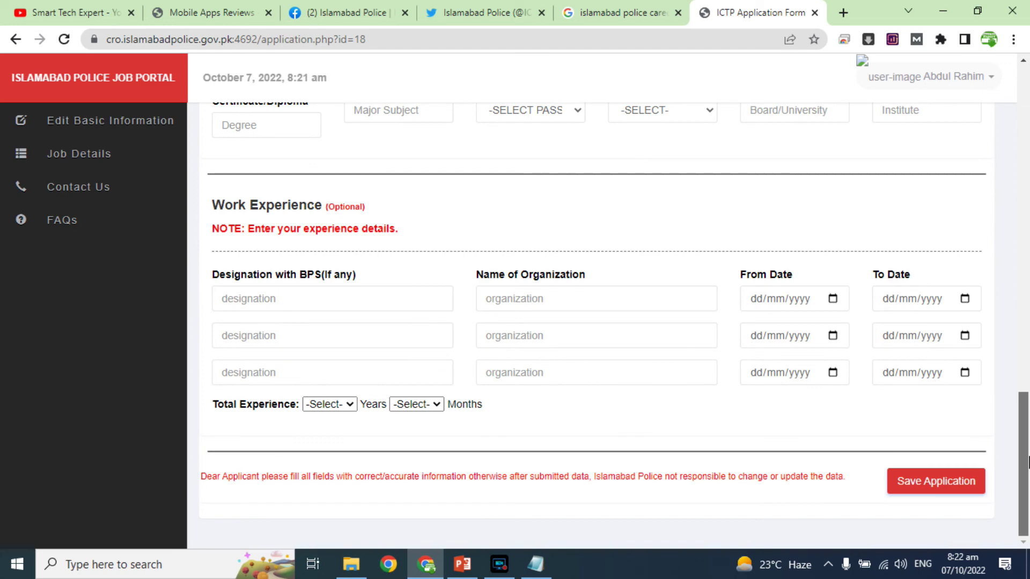
Step: Attach a.jpg as the domicile document and retry saving the application
left_click(925, 480)
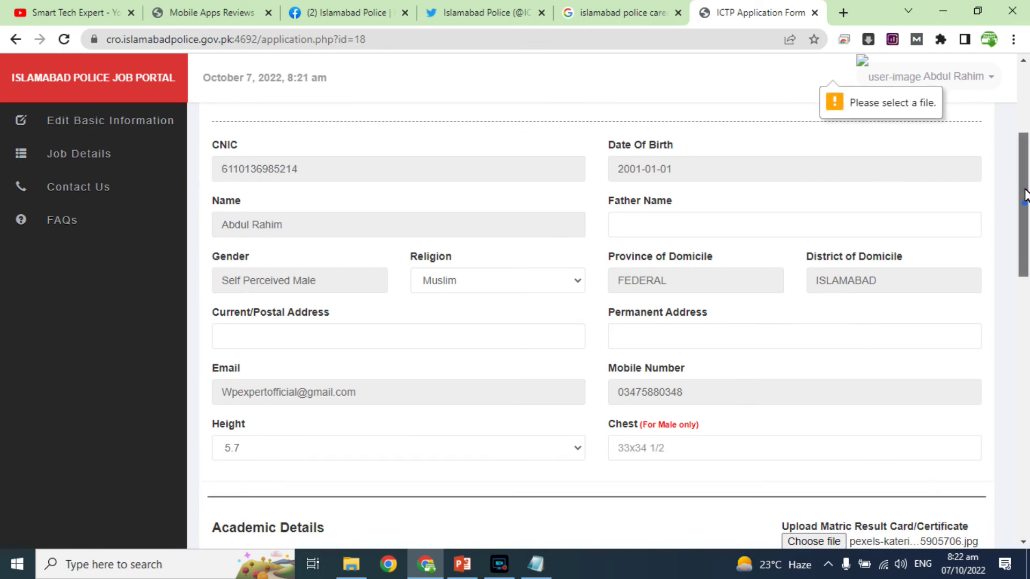
left_click_drag(1028, 208, 1025, 161)
left_click(821, 219)
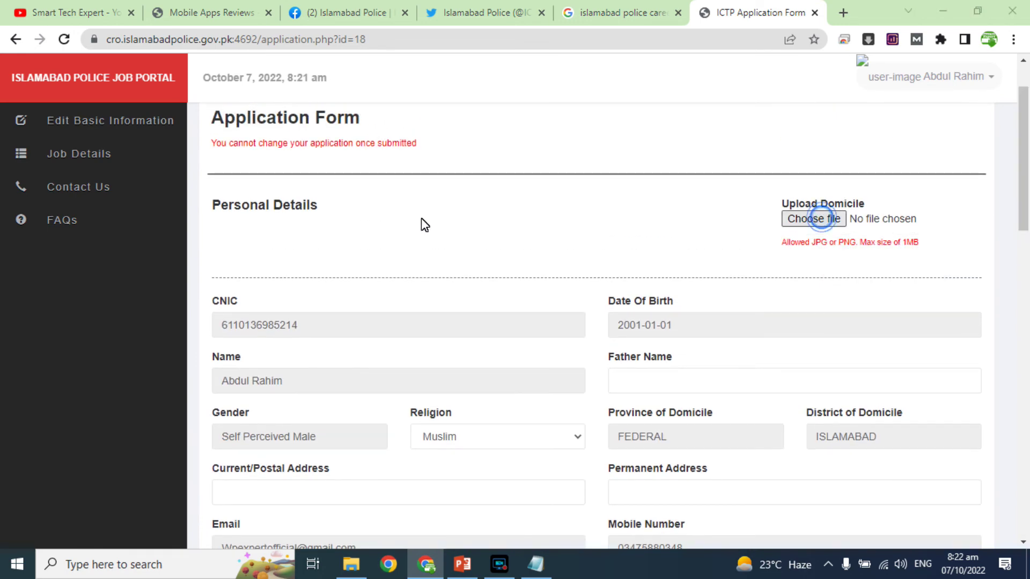
double_click(165, 234)
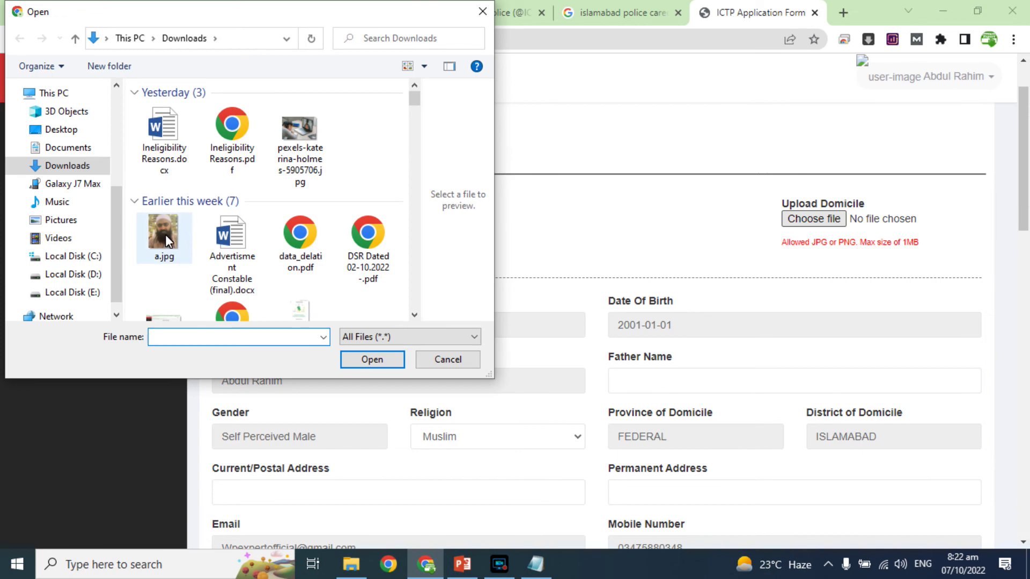
left_click_drag(1026, 208, 1025, 514)
left_click(939, 478)
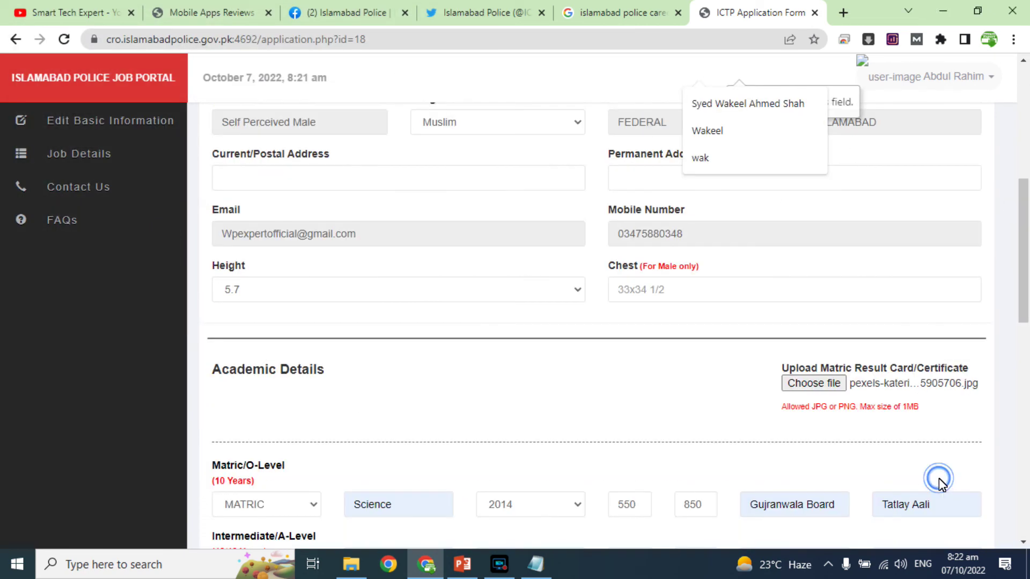
Step: Enter the father's name and fill the postal address from a saved suggestion
scroll(1025, 220, "up", 4)
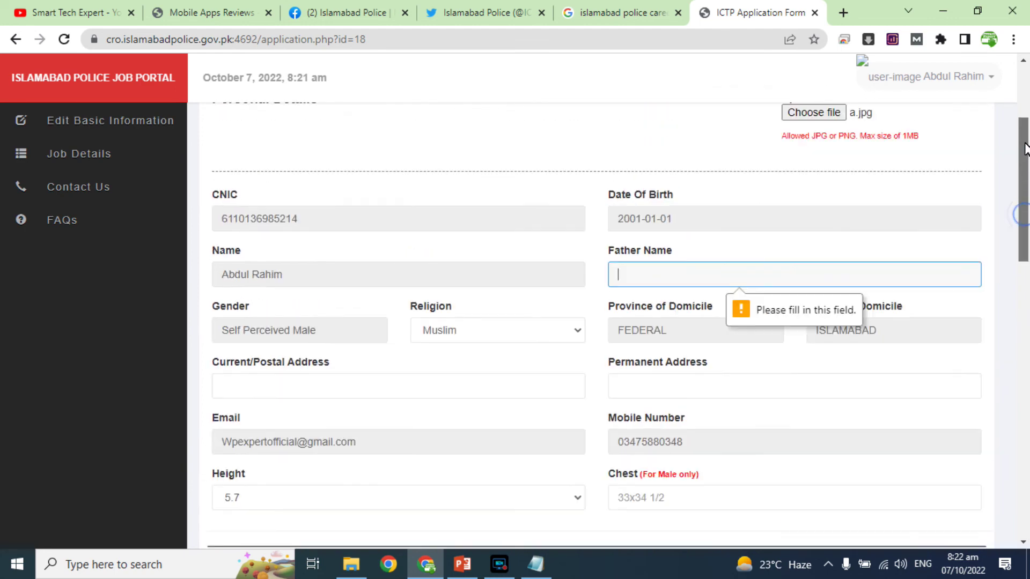
type("kh")
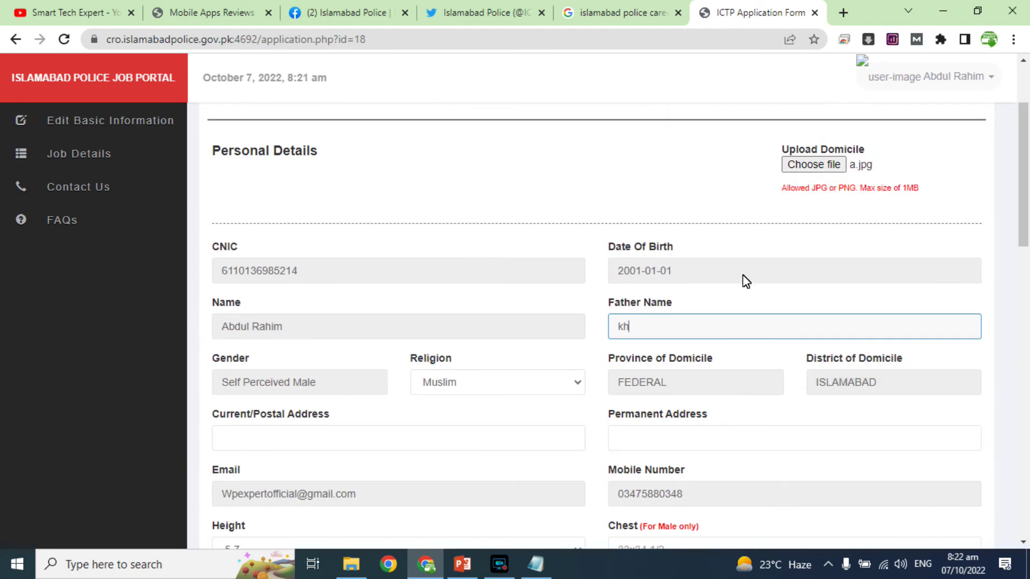
type("alil")
key("Tab")
left_click_drag(1024, 193, 1024, 476)
left_click(958, 508)
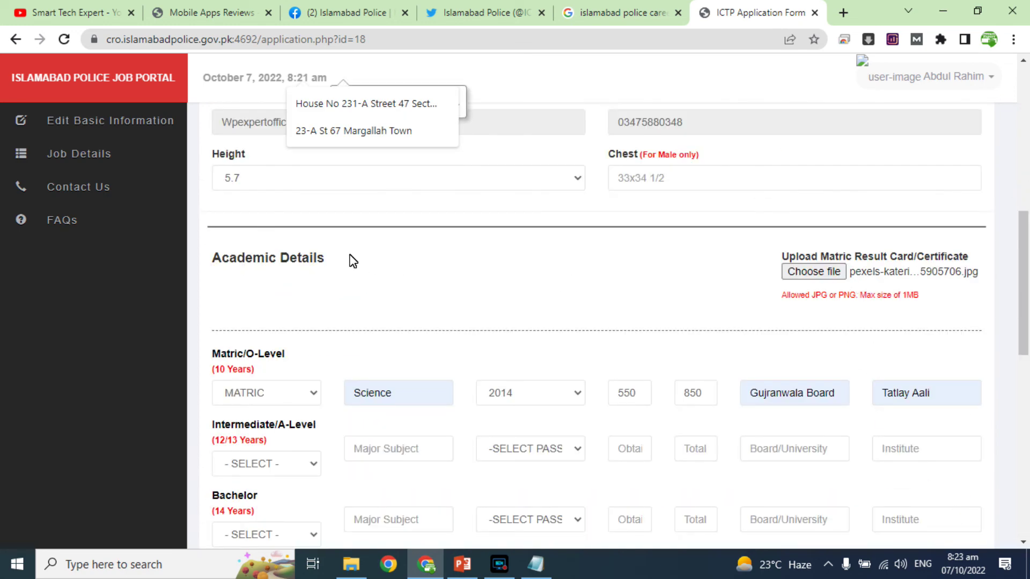
left_click(328, 132)
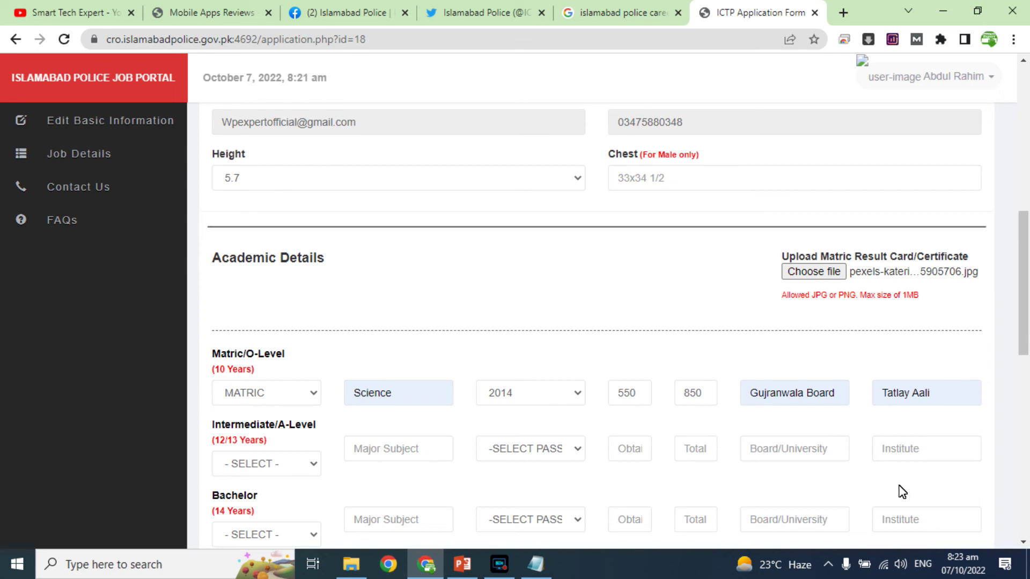
left_click_drag(1027, 294, 1028, 472)
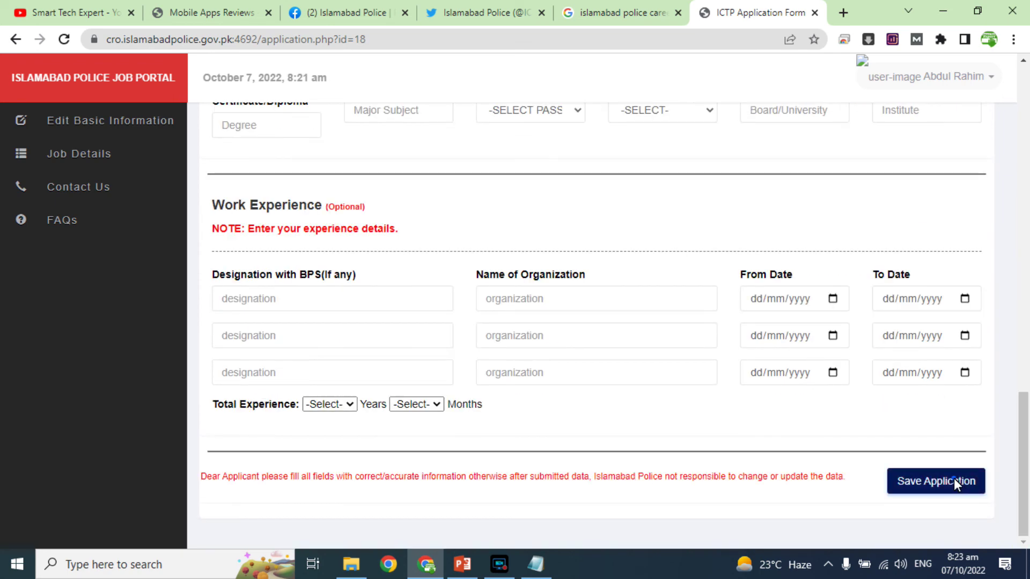
Step: Enter the permanent address and save the completed application
left_click(954, 478)
scroll(991, 204, "up", 5)
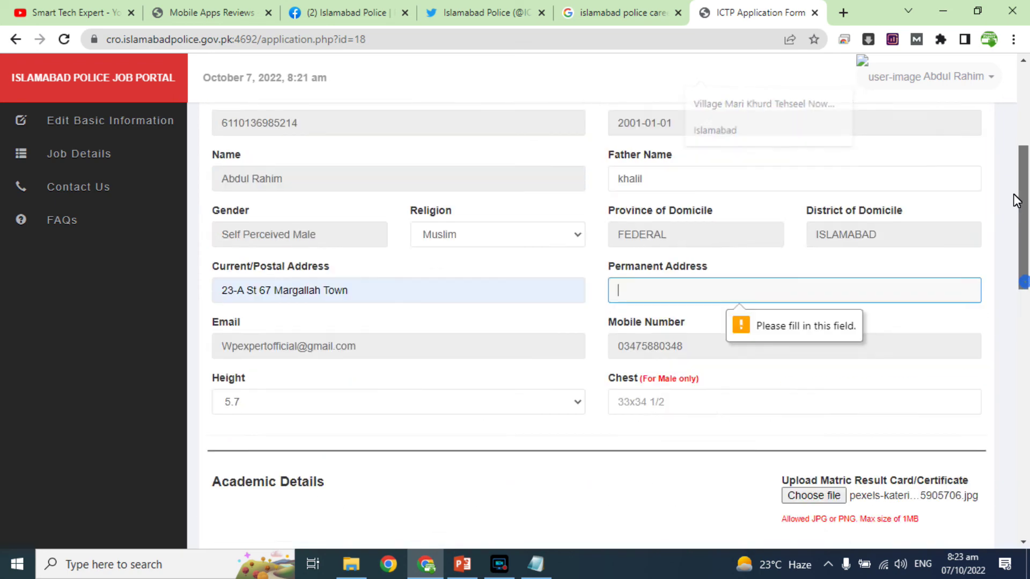
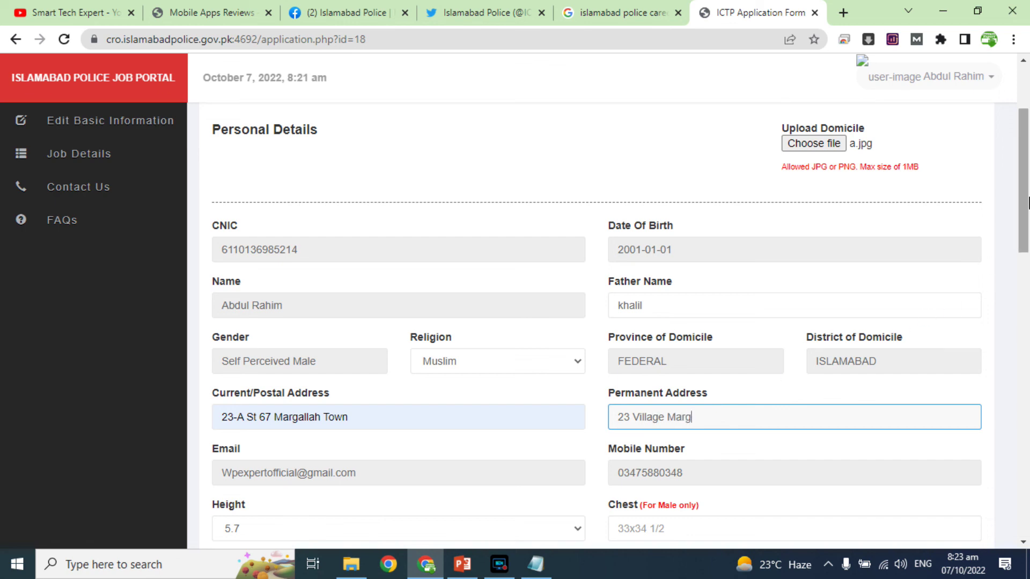
scroll(1022, 207, "down", 15)
left_click(948, 486)
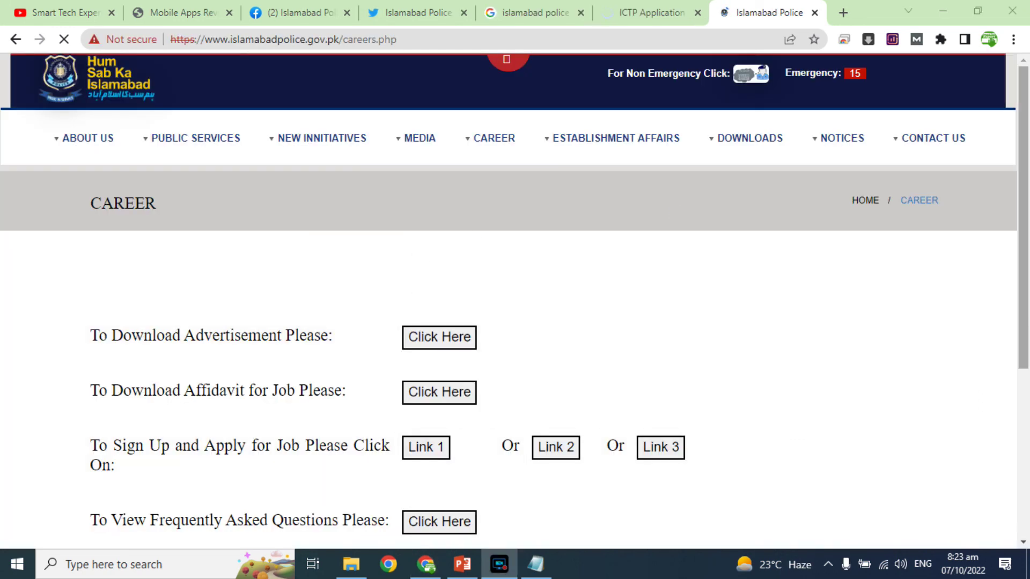
Step: Check the careers page apply links and 16-10-2022 last date, then show the Smart Tech Expert YouTube Playlists page
scroll(1025, 242, "down", 2)
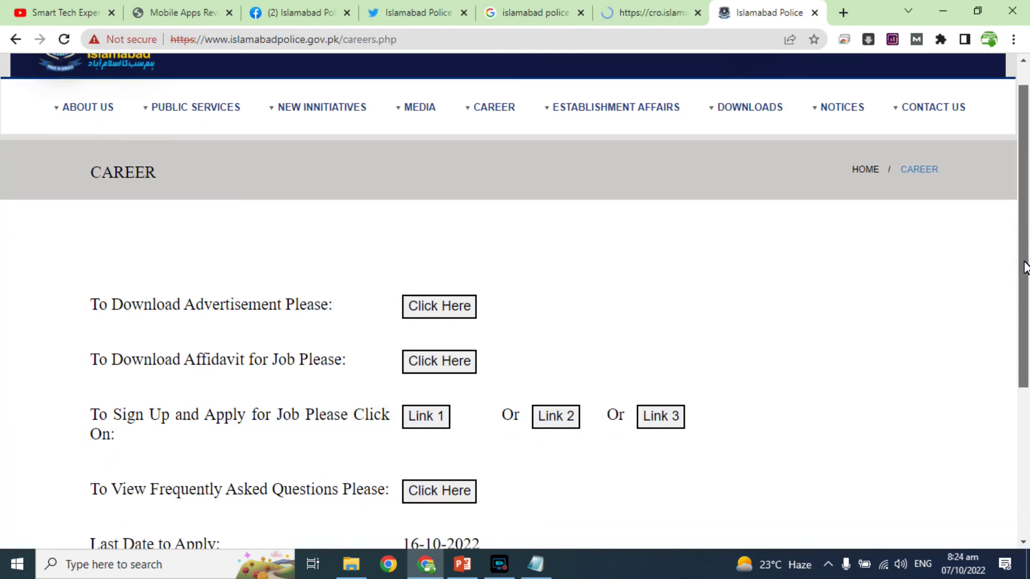
left_click_drag(1024, 275, 1025, 288)
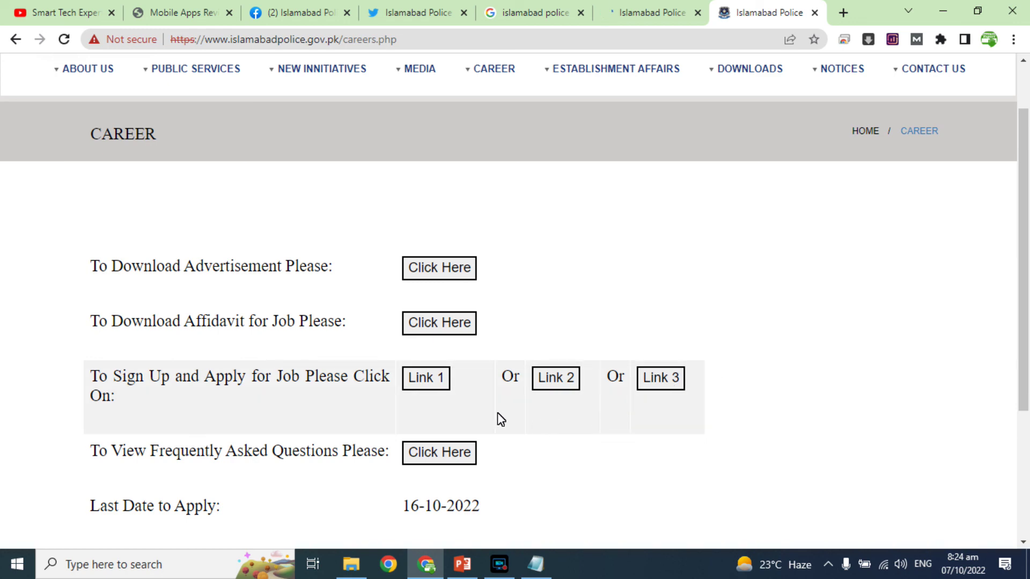
left_click(31, 2)
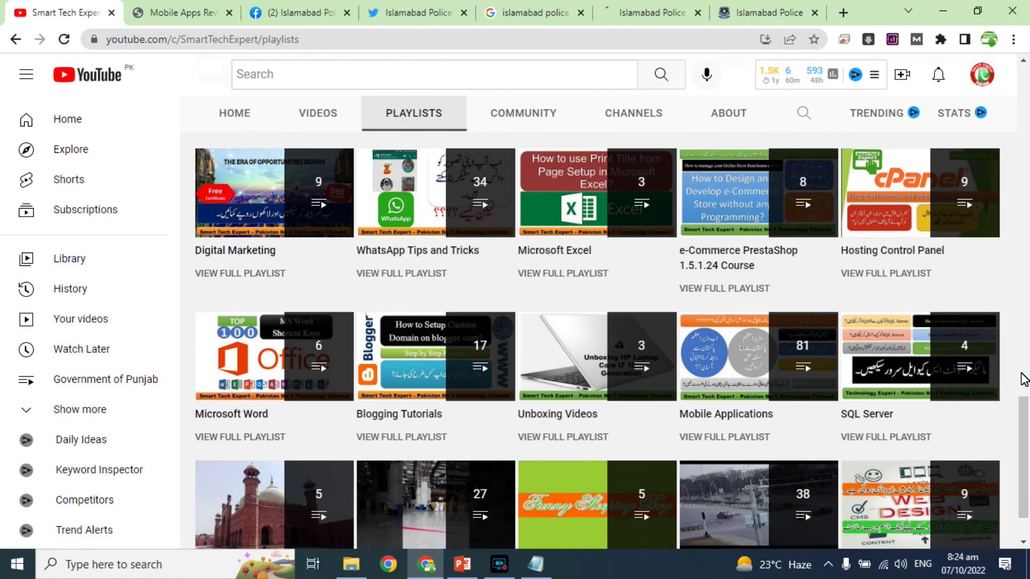
left_click_drag(1023, 413, 976, 75)
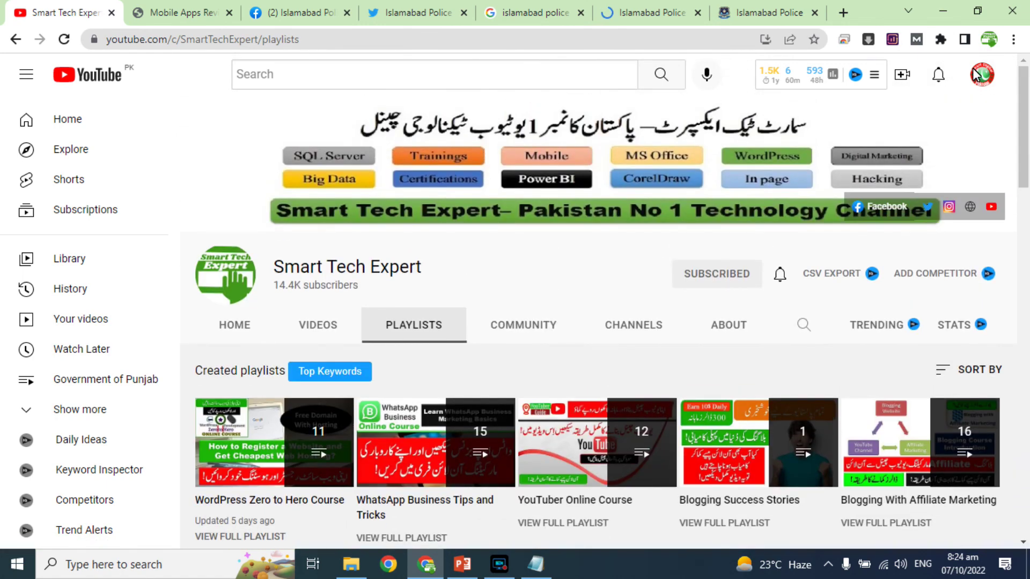